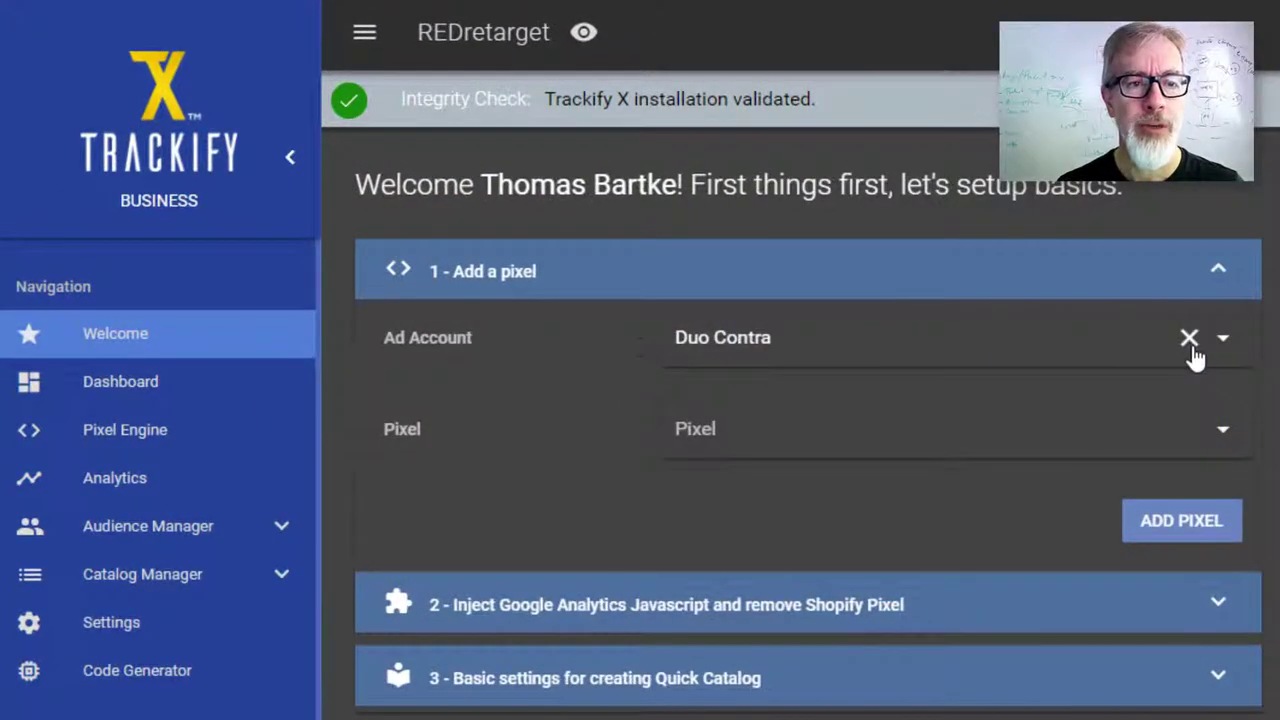
Step: Clear the preselected ad account, search the account list for "duo" and select Duo Contra
{"action": "left_click", "coordinate": [1189, 340]}
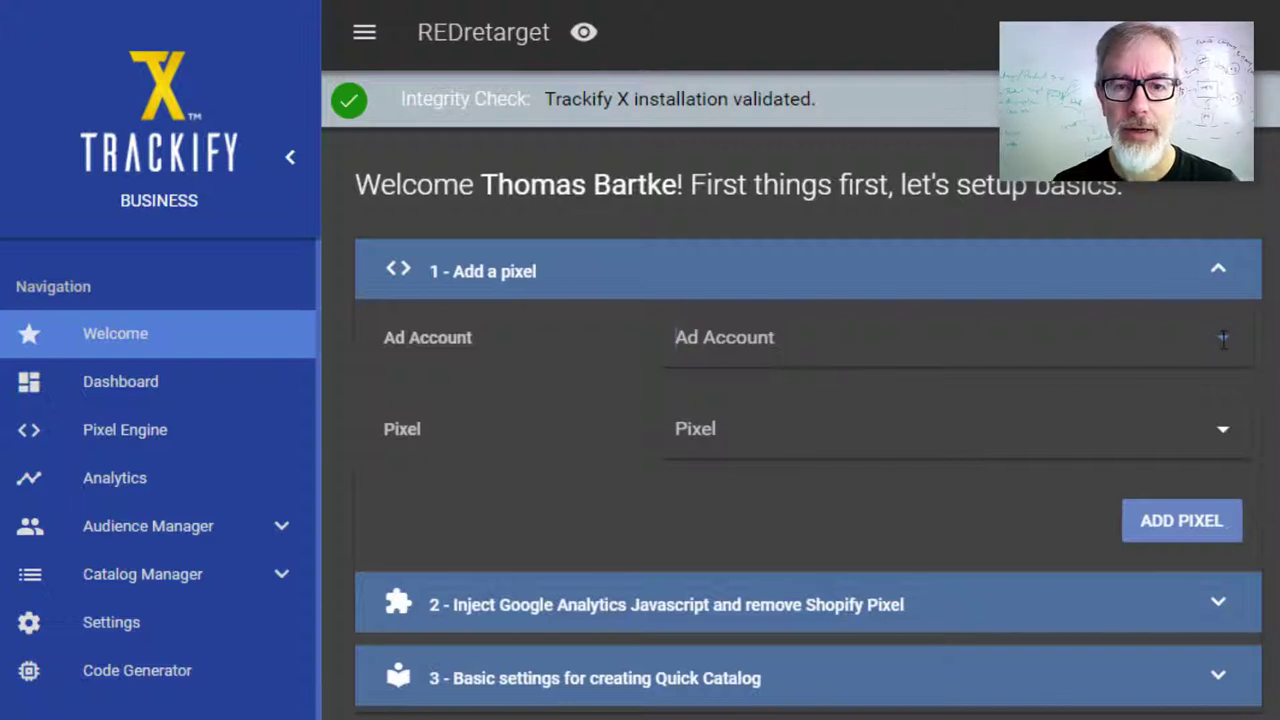
{"action": "left_click", "coordinate": [1222, 338]}
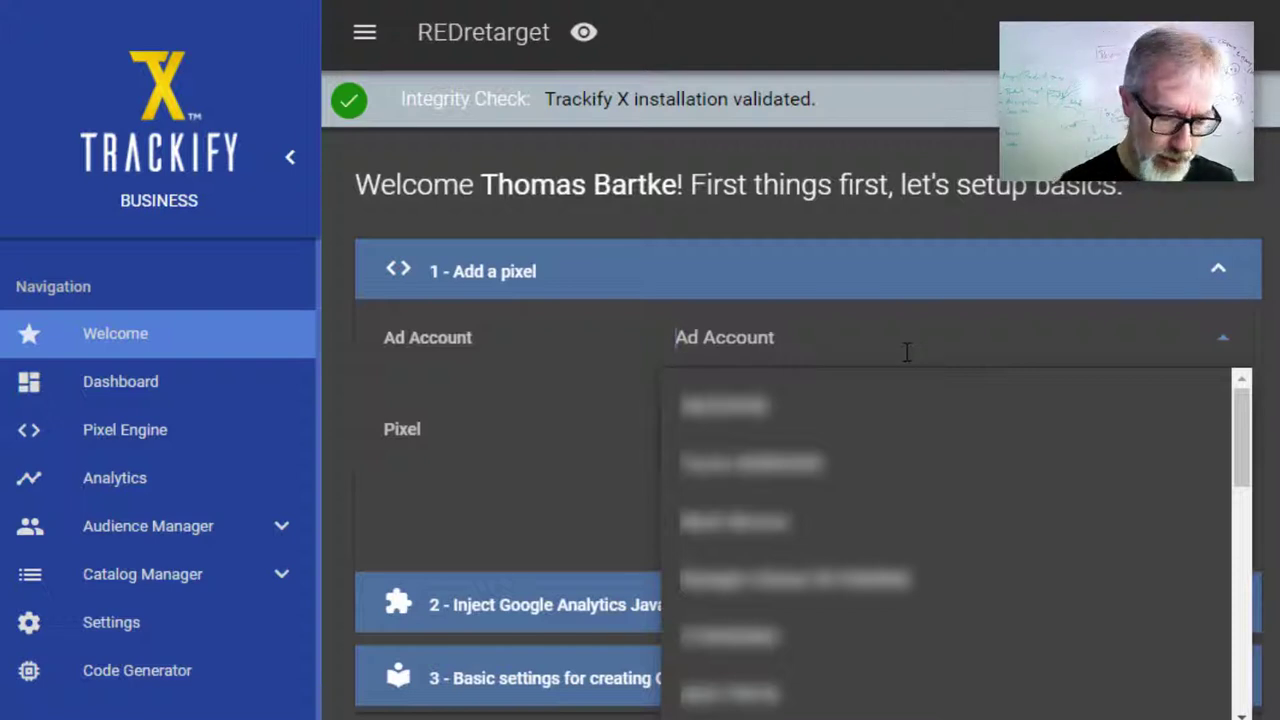
{"action": "type", "text": "duo"}
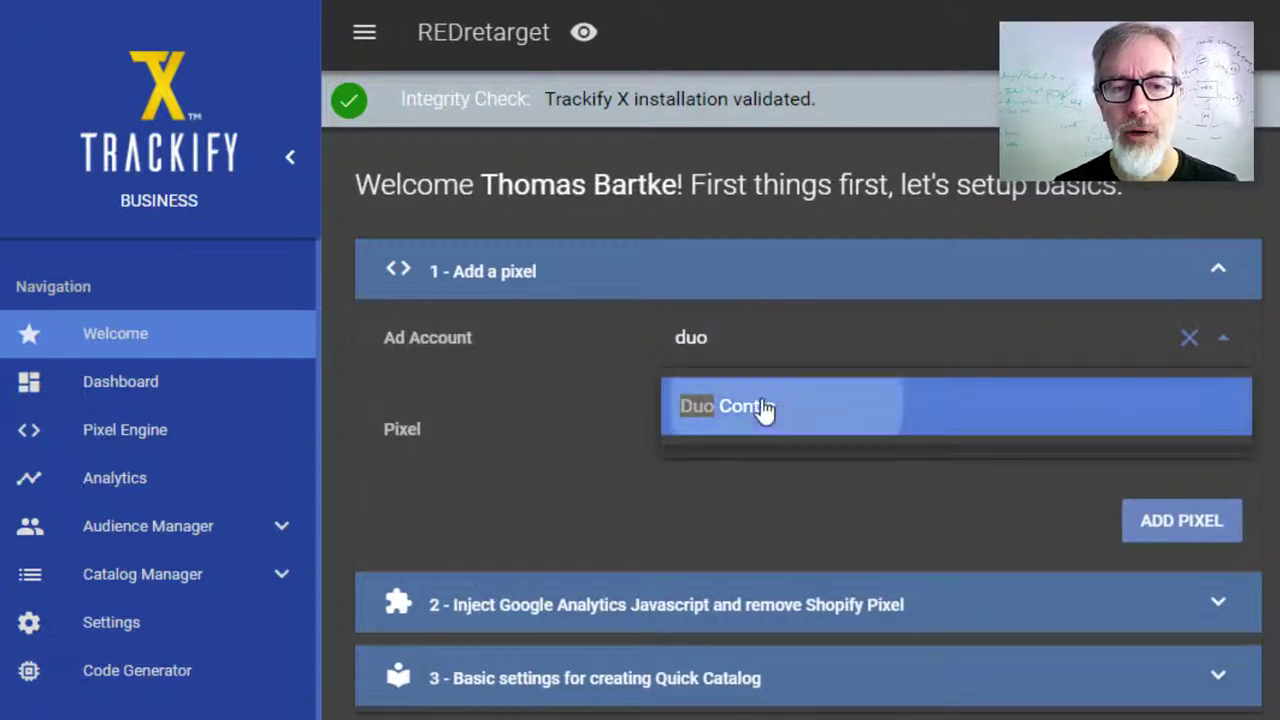
{"action": "left_click", "coordinate": [763, 409]}
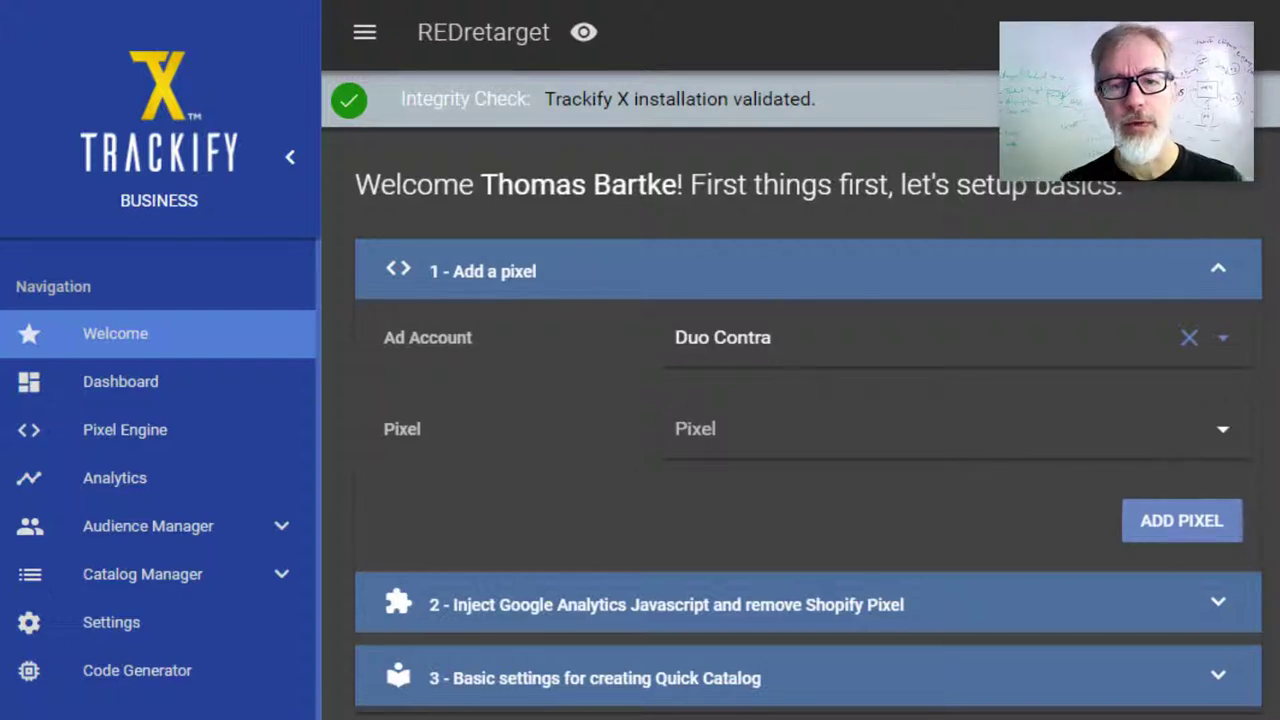
{"action": "left_click", "coordinate": [1222, 428]}
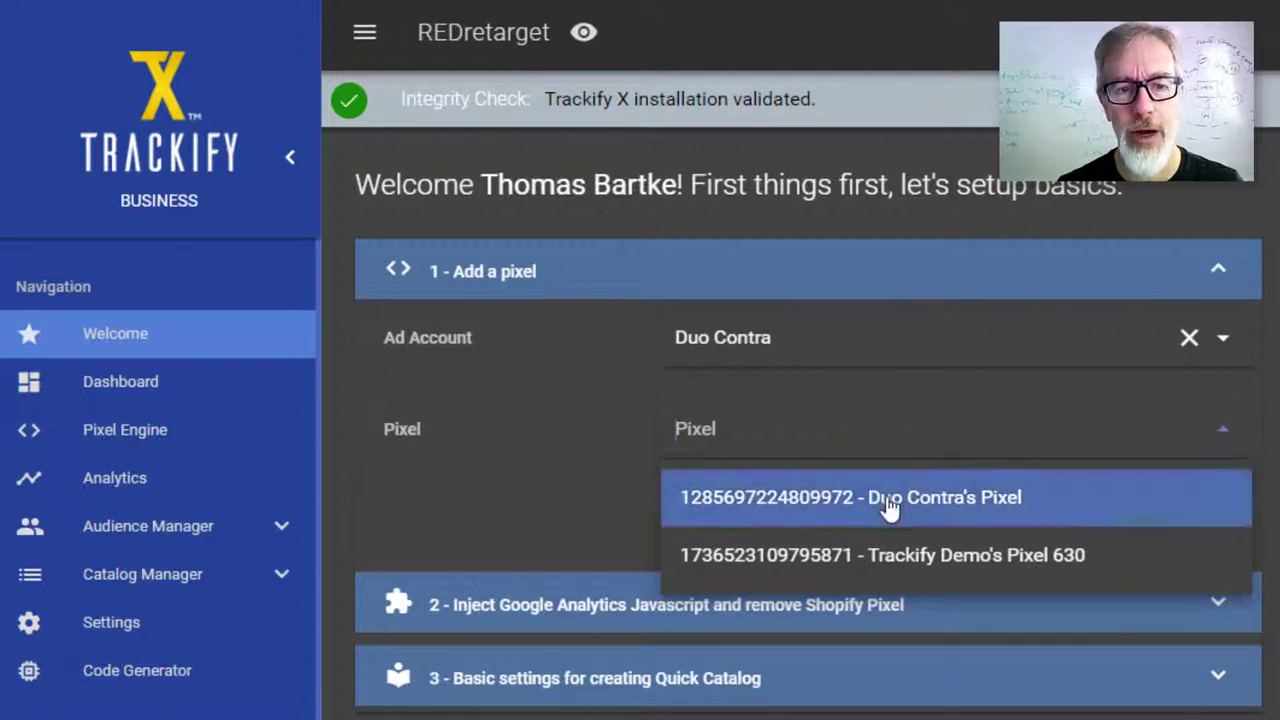
{"action": "left_click", "coordinate": [898, 510]}
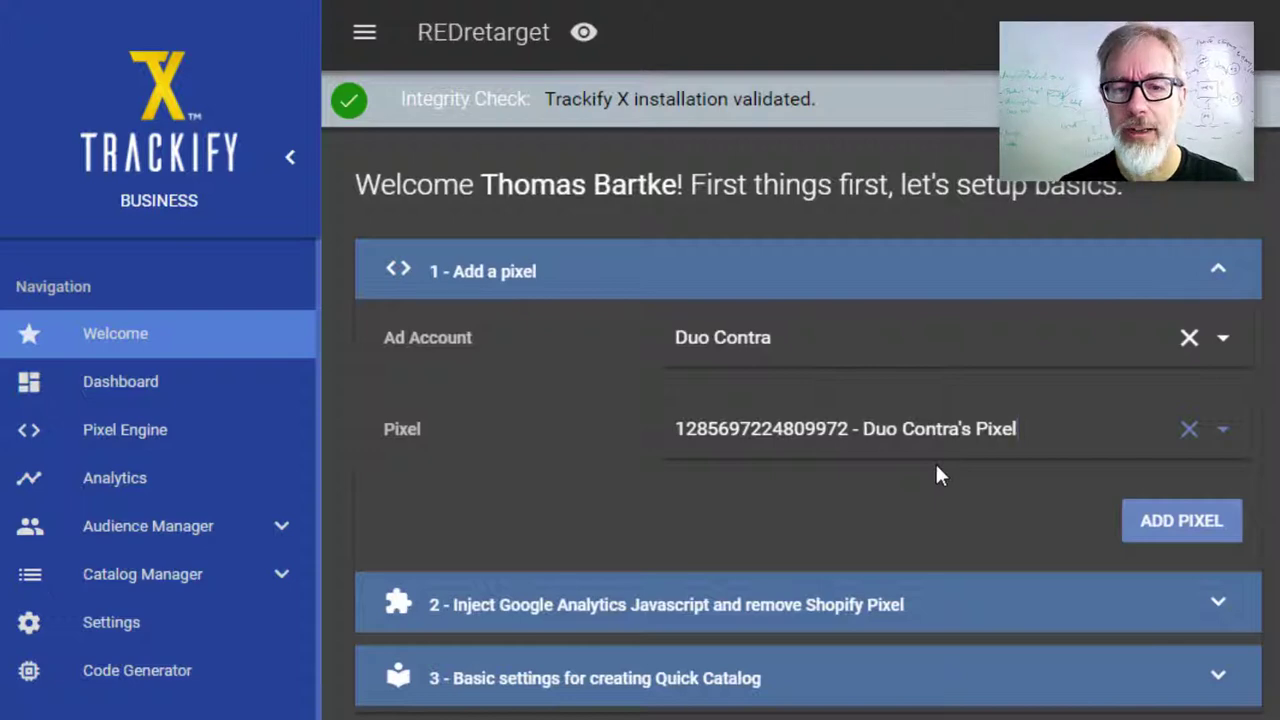
{"action": "left_click", "coordinate": [1175, 527]}
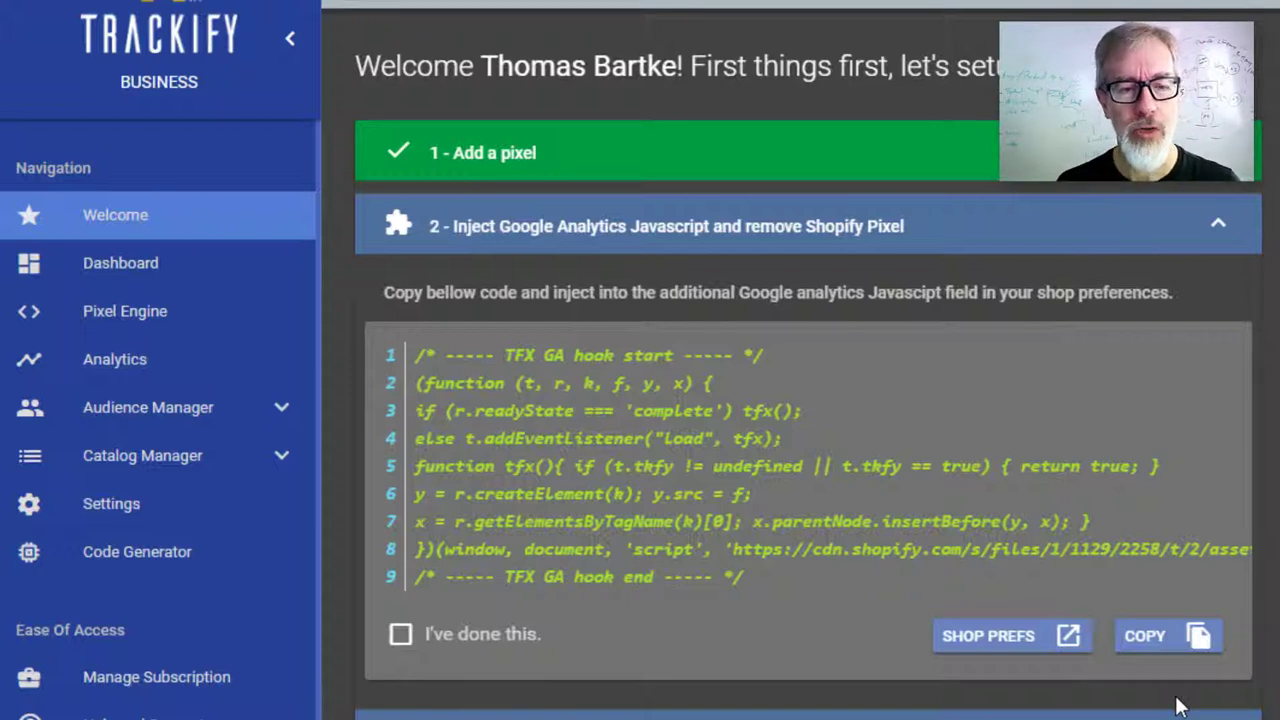
Step: Copy the TFX GA hook code and open the shop's preferences in Shopify
{"action": "left_click", "coordinate": [1152, 640]}
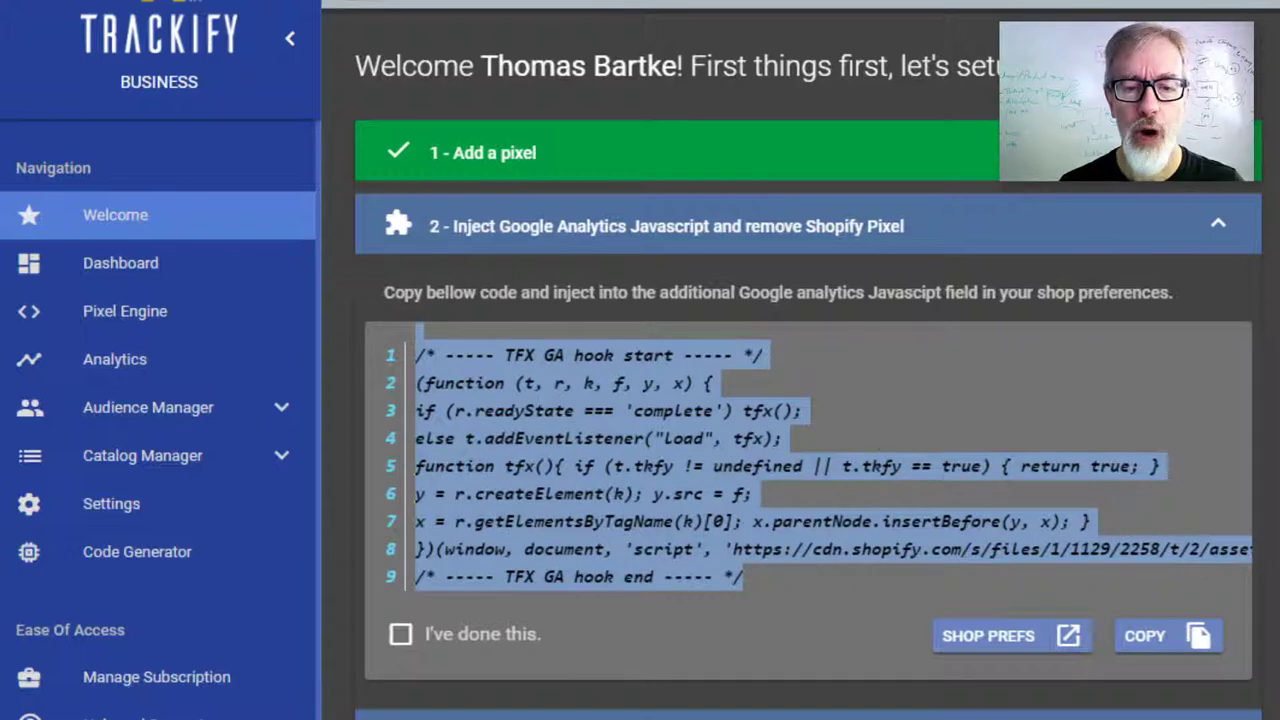
{"action": "left_click", "coordinate": [1008, 652]}
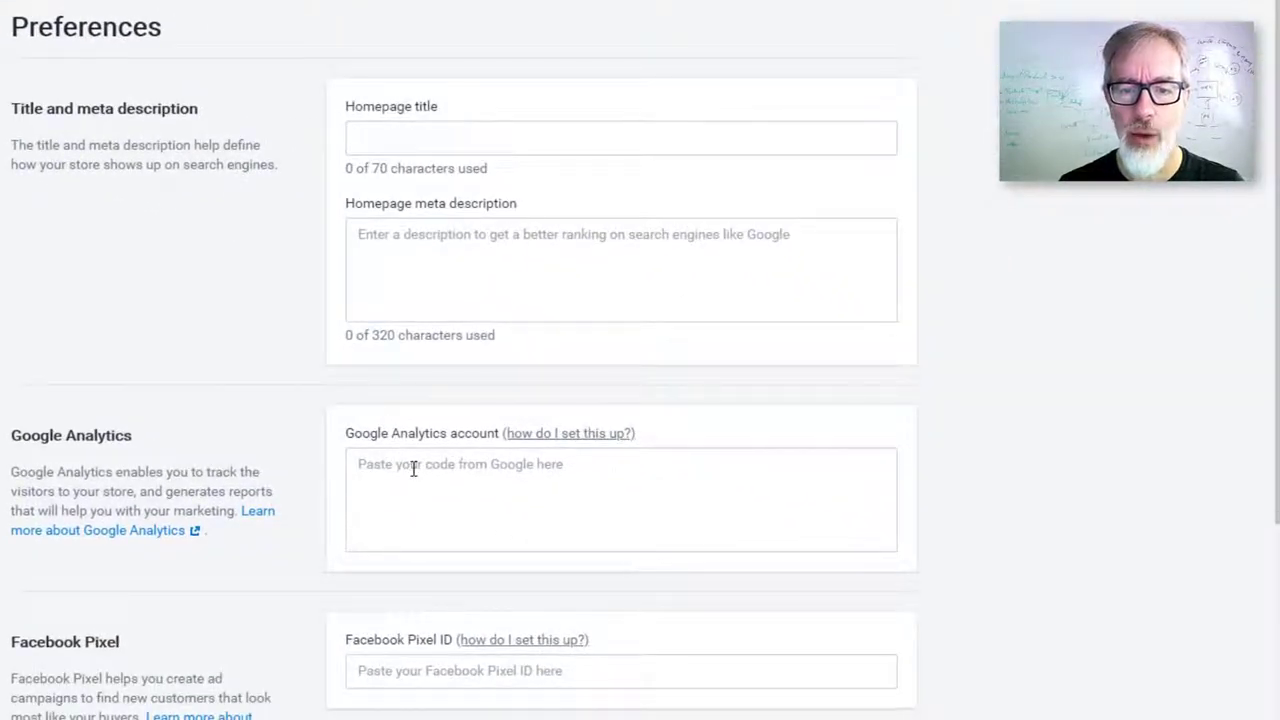
Step: Set up the store's Google Analytics account by pasting in the Global site tag (gtag.js) code
{"action": "left_click", "coordinate": [414, 466]}
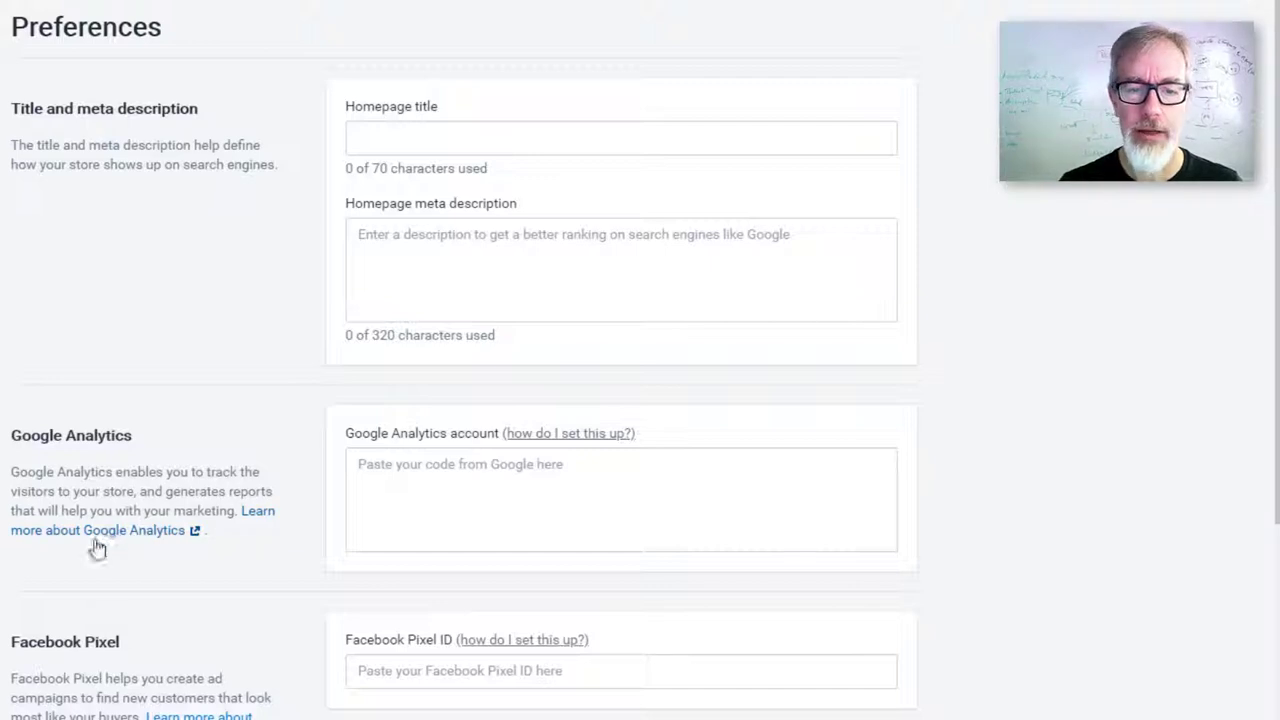
{"action": "left_click", "coordinate": [394, 466]}
{"action": "key", "text": "ctrl+v"}
{"action": "key", "text": "Return"}
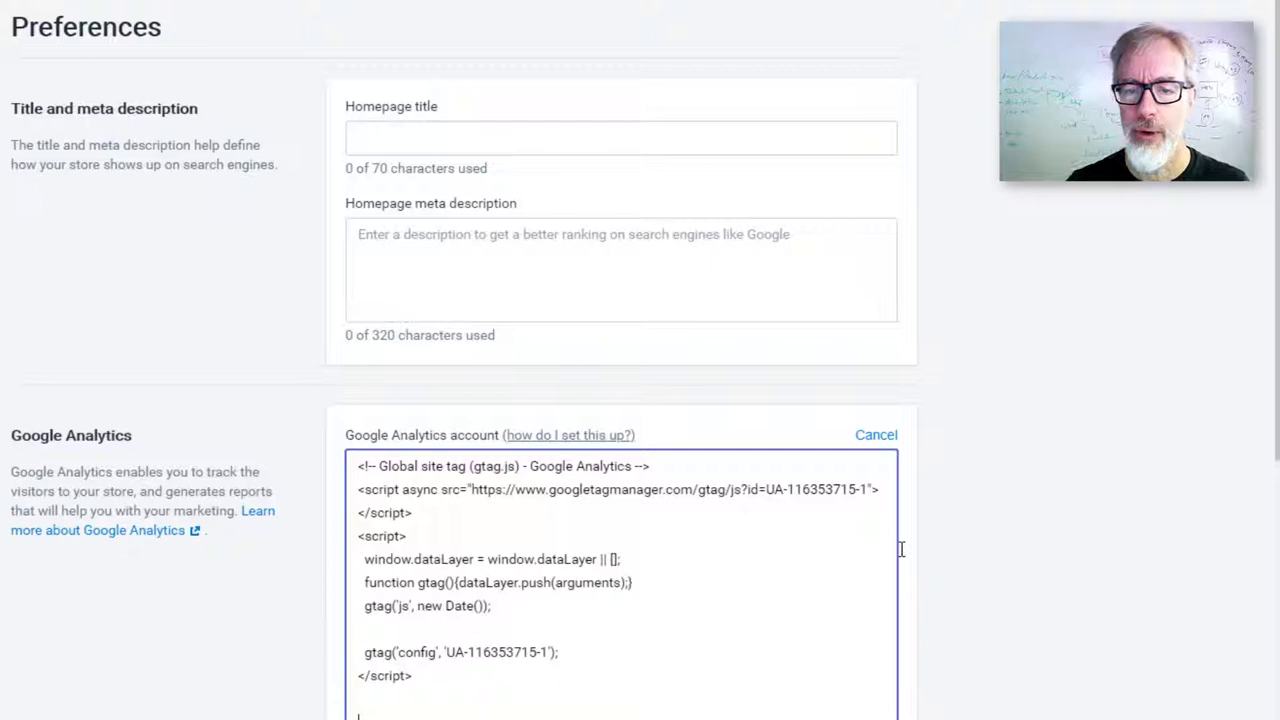
{"action": "left_click", "coordinate": [1053, 585]}
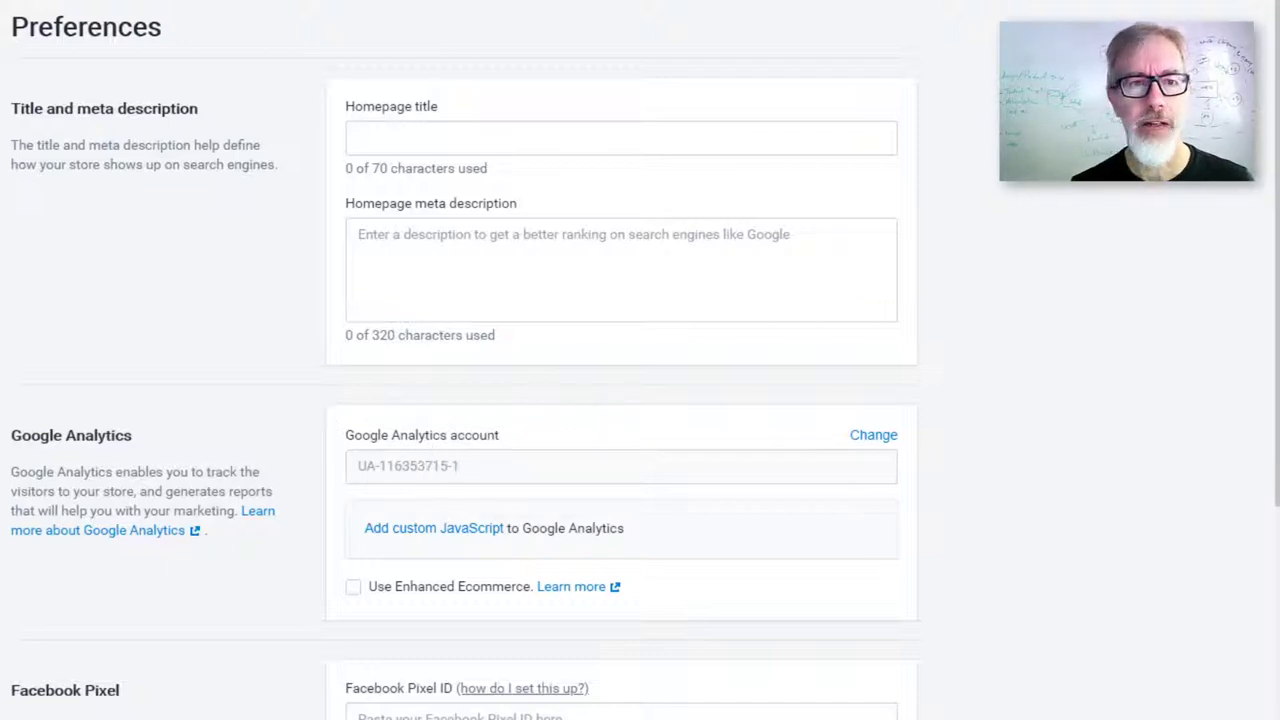
Step: Add the TFX GA hook code as custom Google Analytics JavaScript, save the preferences and review the saved code
{"action": "left_click", "coordinate": [418, 530]}
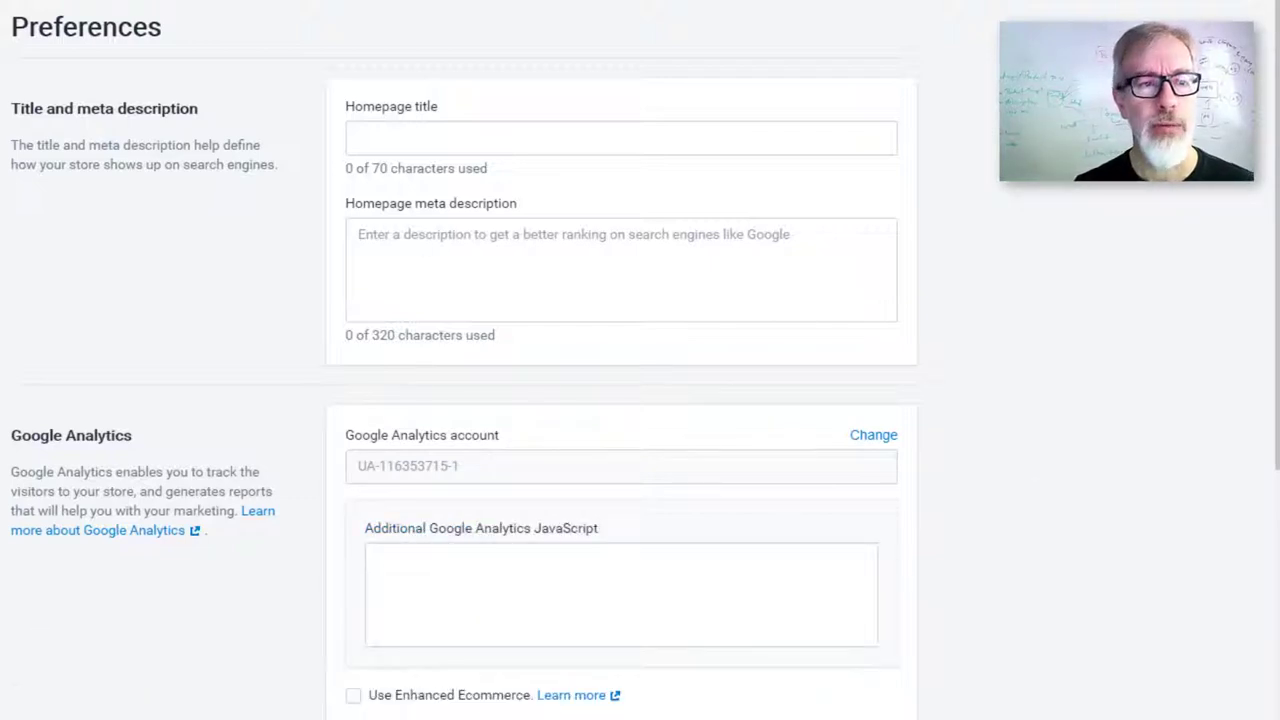
{"action": "key", "text": "ctrl+v"}
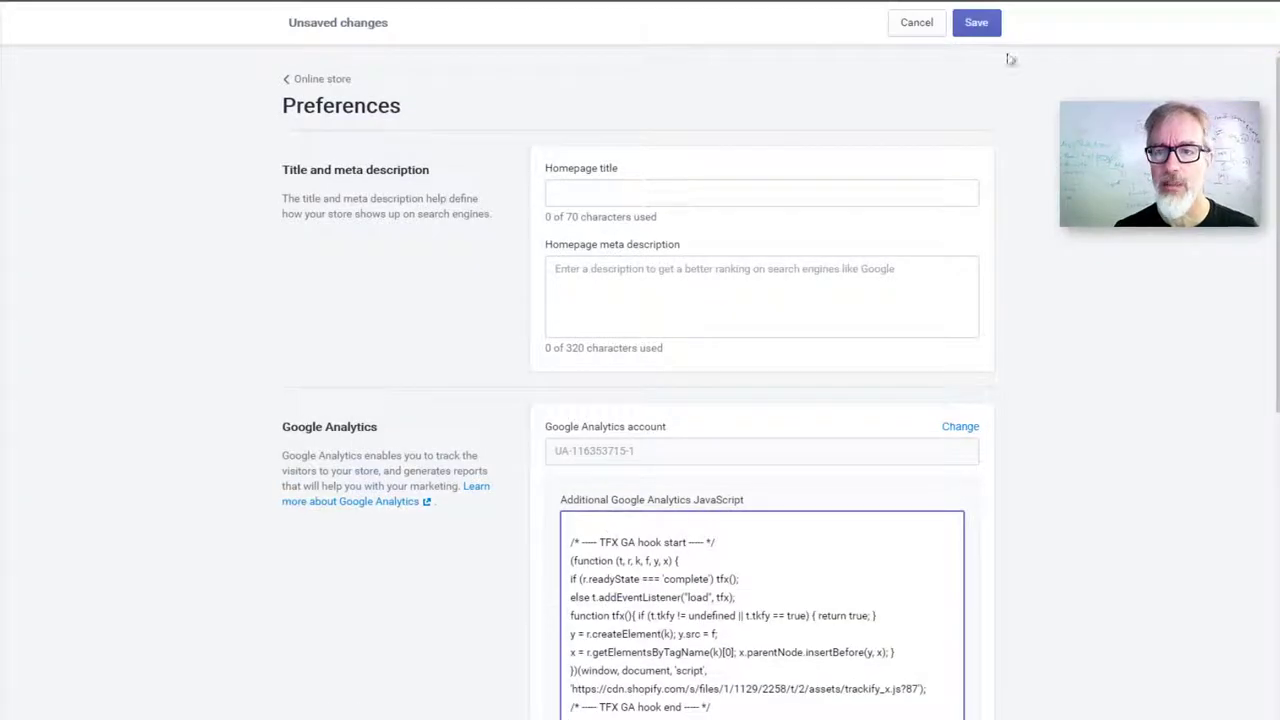
{"action": "left_click", "coordinate": [980, 24]}
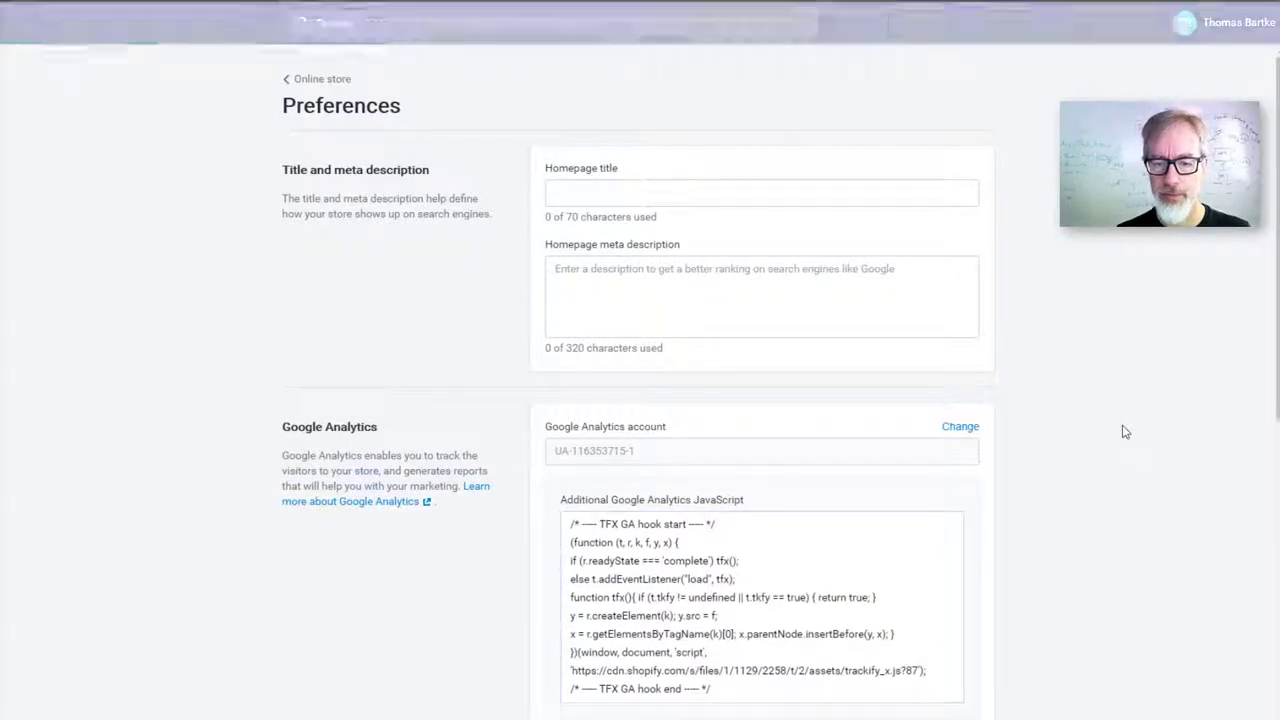
{"action": "scroll", "coordinate": [949, 566], "scroll_direction": "down", "scroll_amount": 3}
{"action": "scroll", "coordinate": [949, 570], "scroll_direction": "up", "scroll_amount": 2}
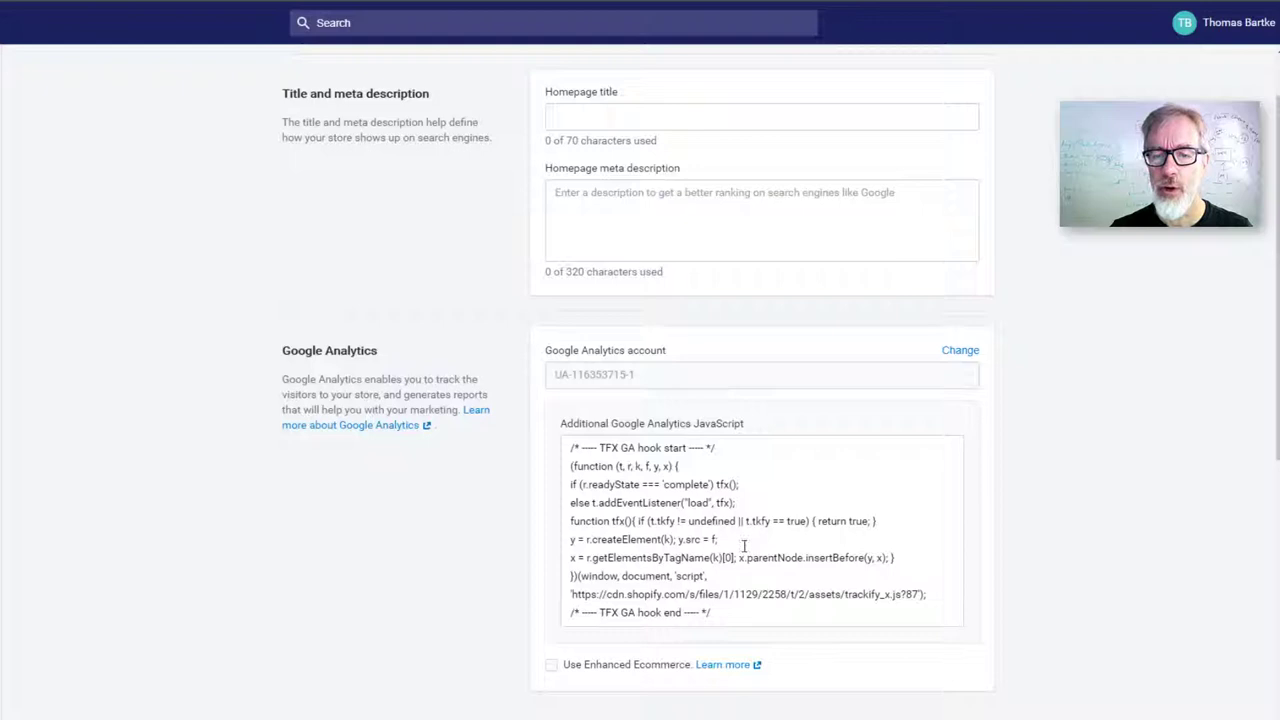
{"action": "scroll", "coordinate": [749, 566], "scroll_direction": "down", "scroll_amount": 1}
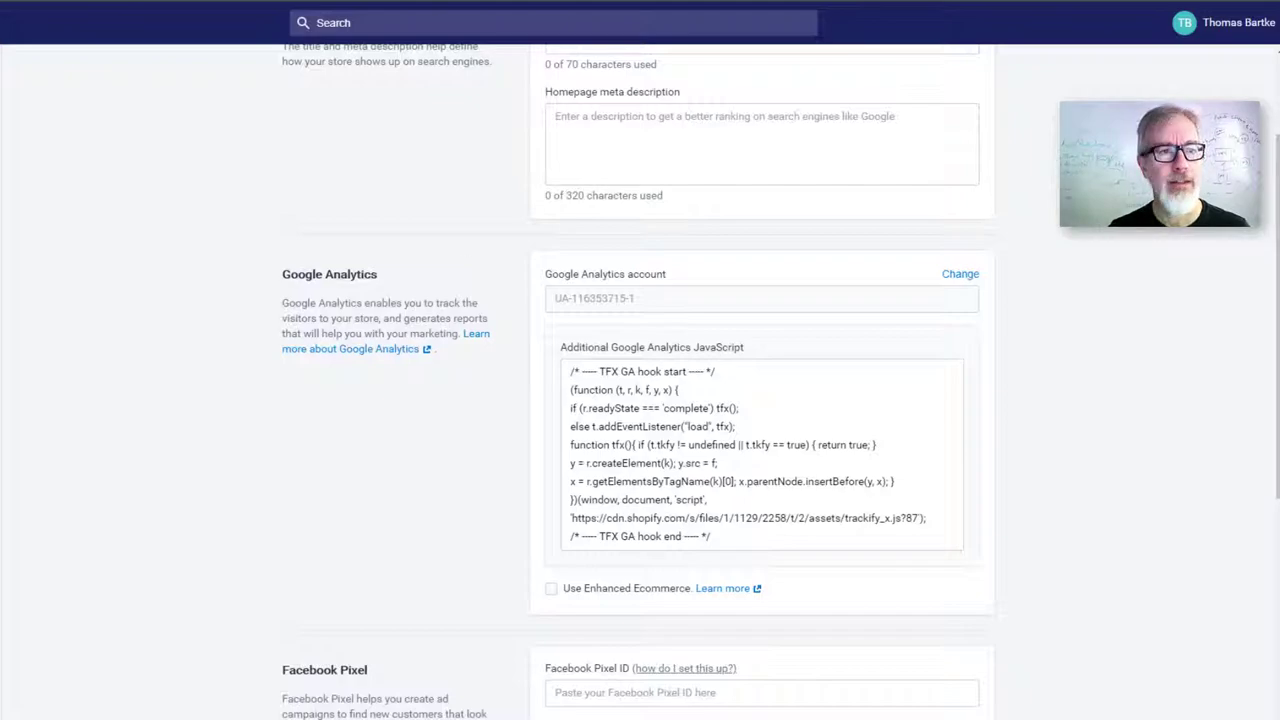
{"action": "key", "text": "ctrl+Tab"}
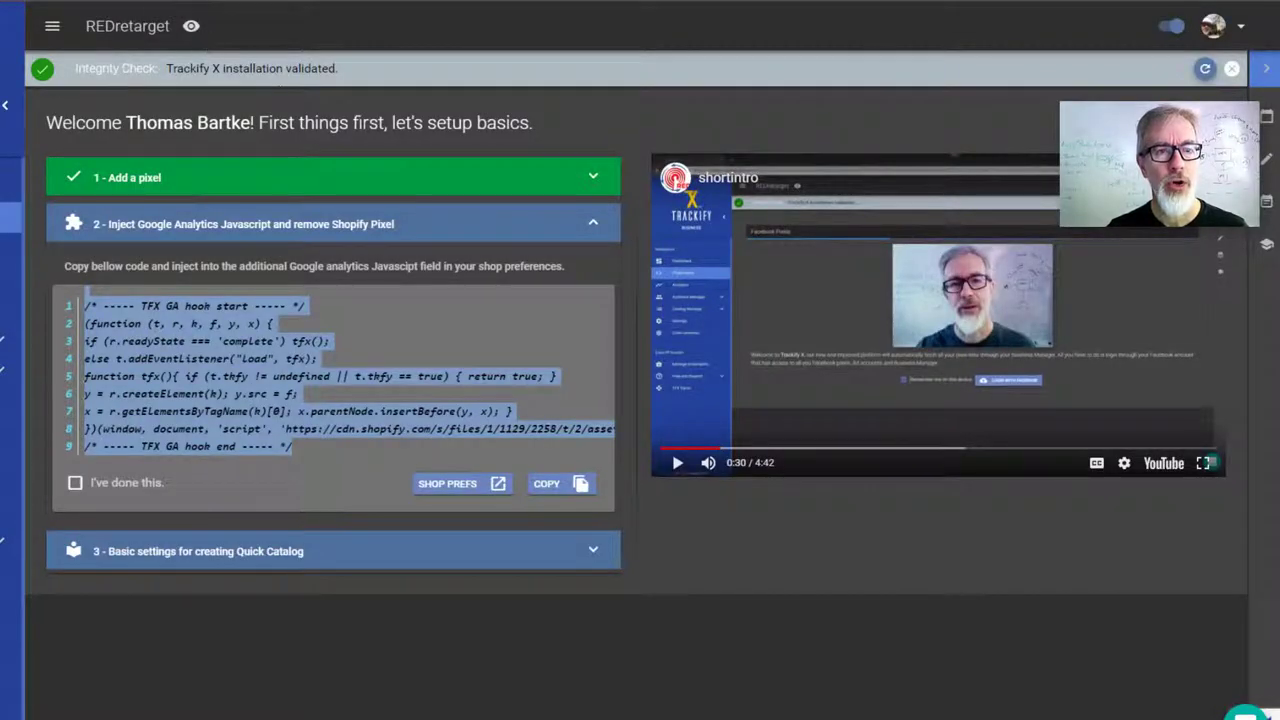
{"action": "key", "text": "ctrl+shift+Tab"}
{"action": "scroll", "coordinate": [530, 600], "scroll_direction": "down", "scroll_amount": 3}
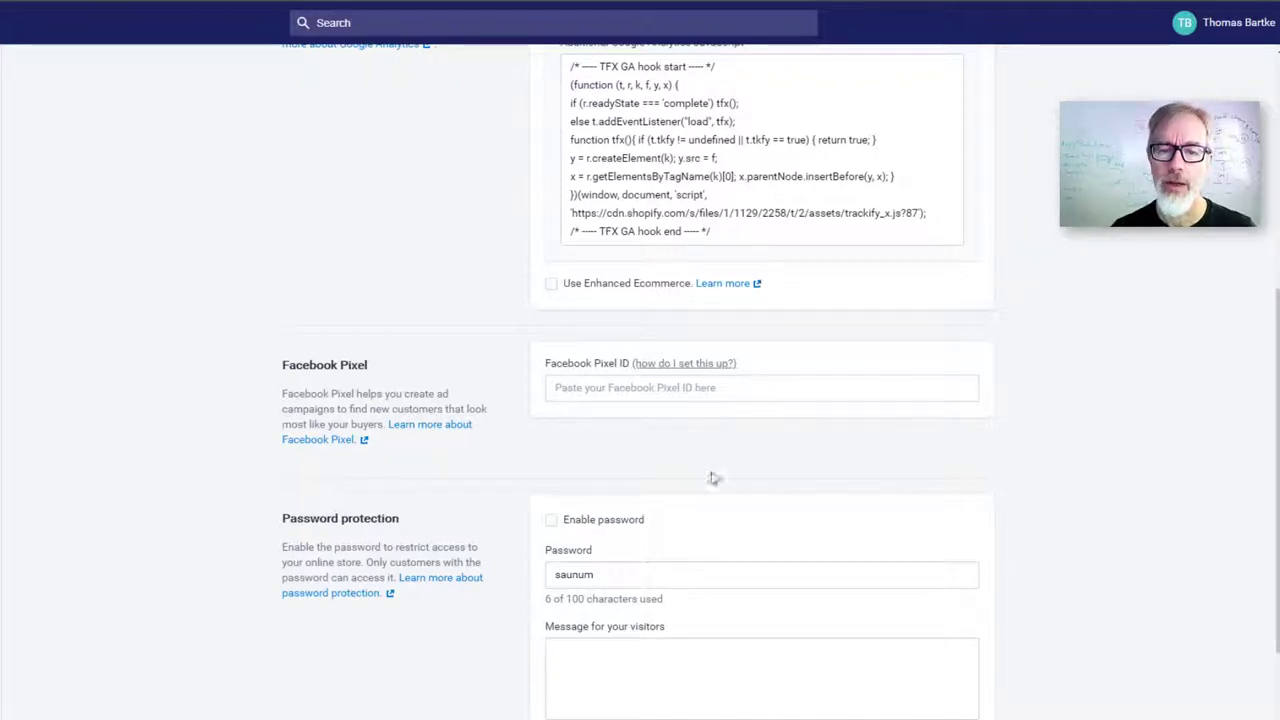
{"action": "left_click", "coordinate": [595, 392]}
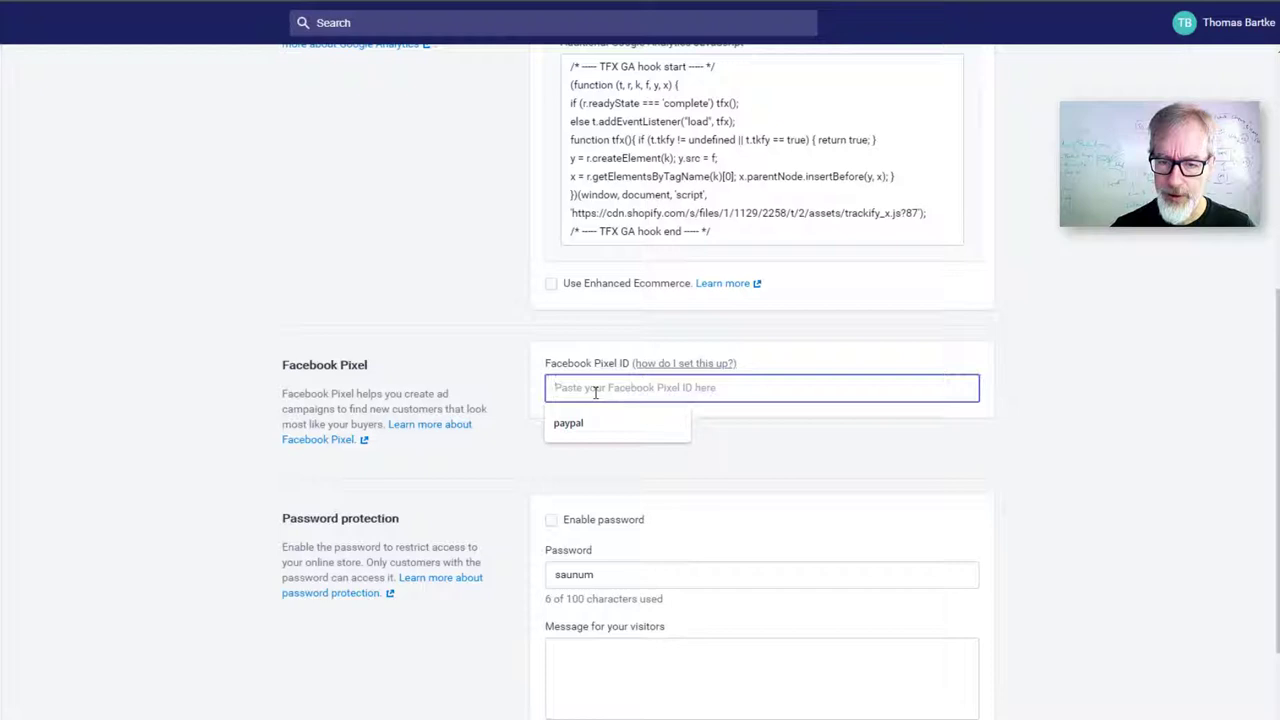
{"action": "type", "text": "123456543212"}
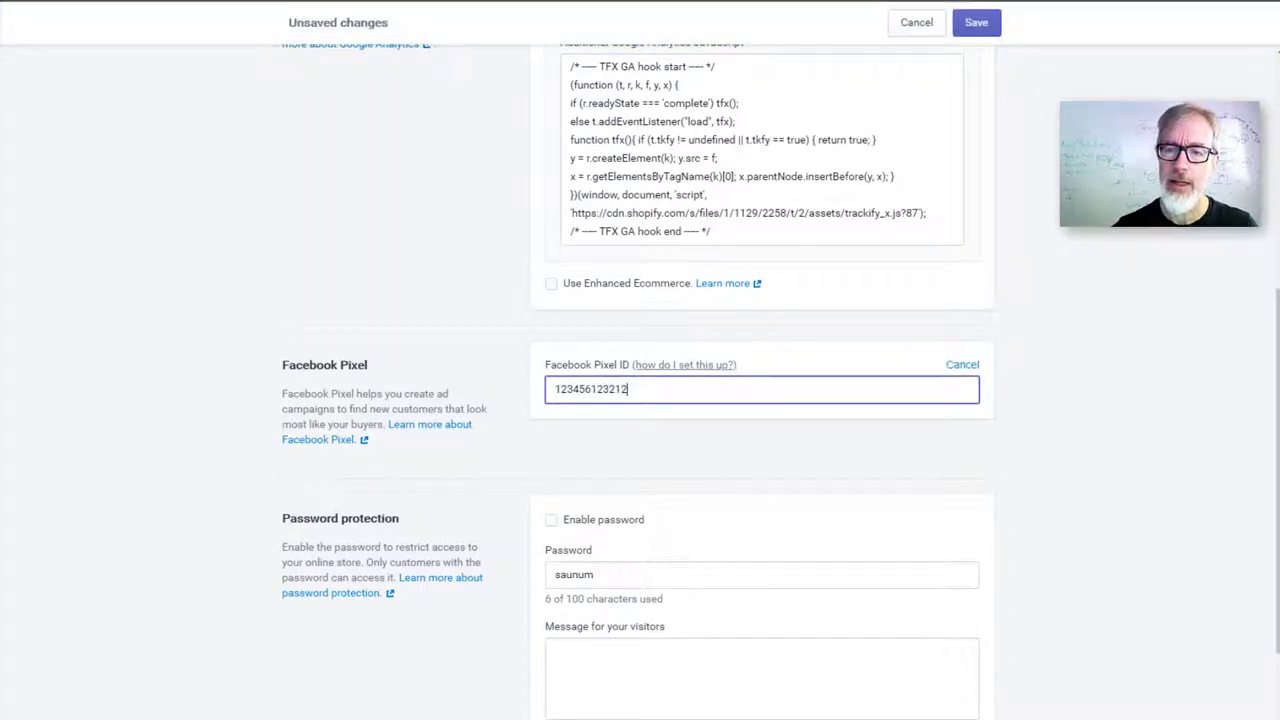
{"action": "left_click", "coordinate": [976, 22]}
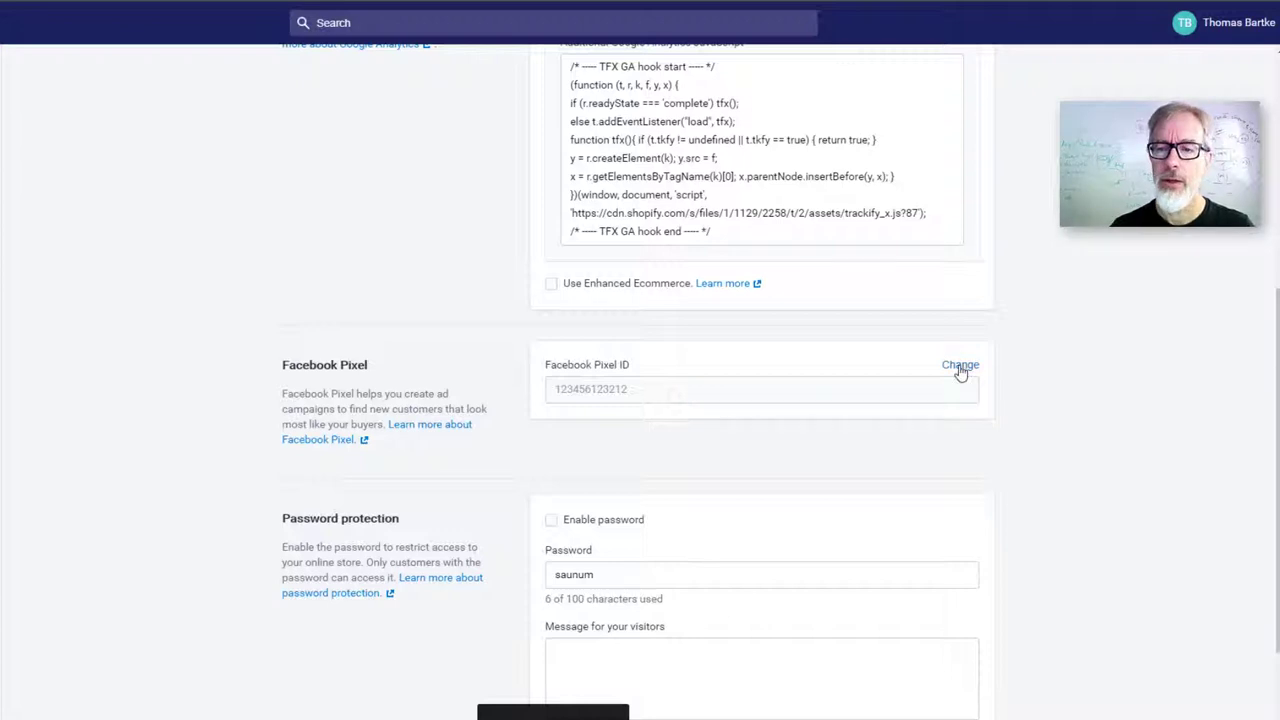
Step: Remove the Facebook Pixel ID from the Shopify preferences and save the empty field
{"action": "left_click", "coordinate": [960, 366]}
{"action": "left_click_drag", "start_coordinate": [651, 400], "coordinate": [554, 398]}
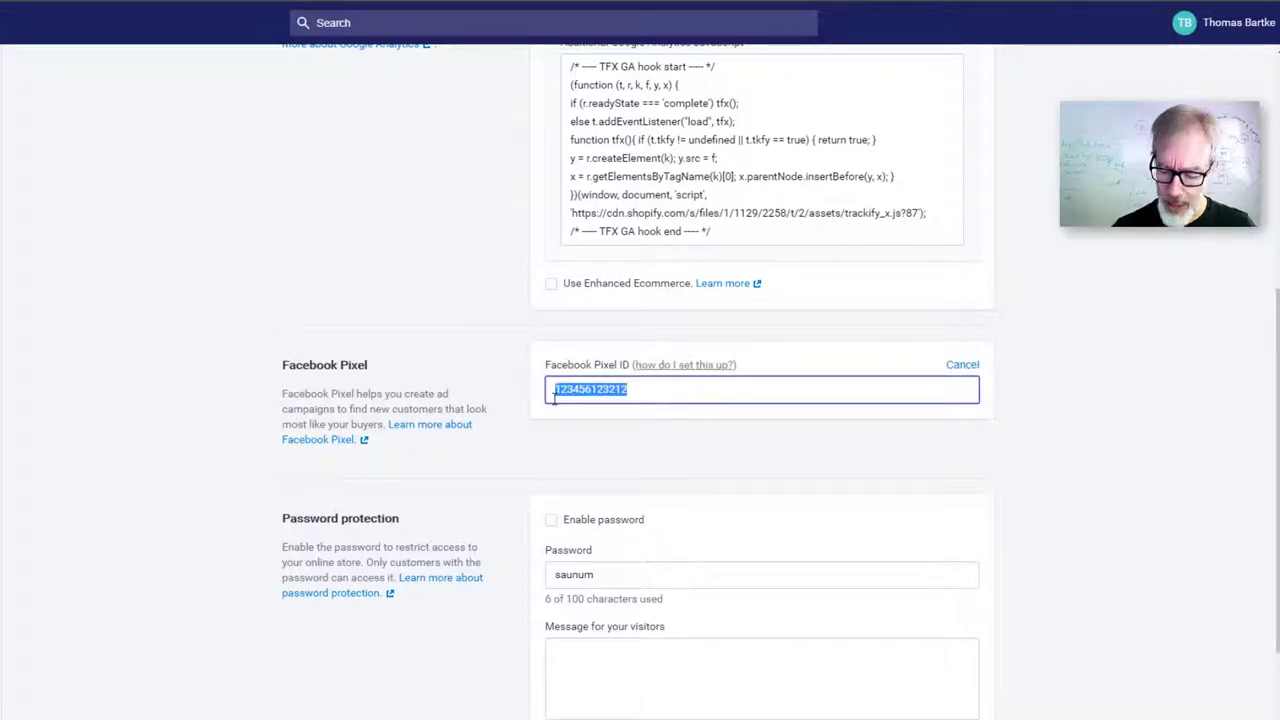
{"action": "key", "text": "BackSpace"}
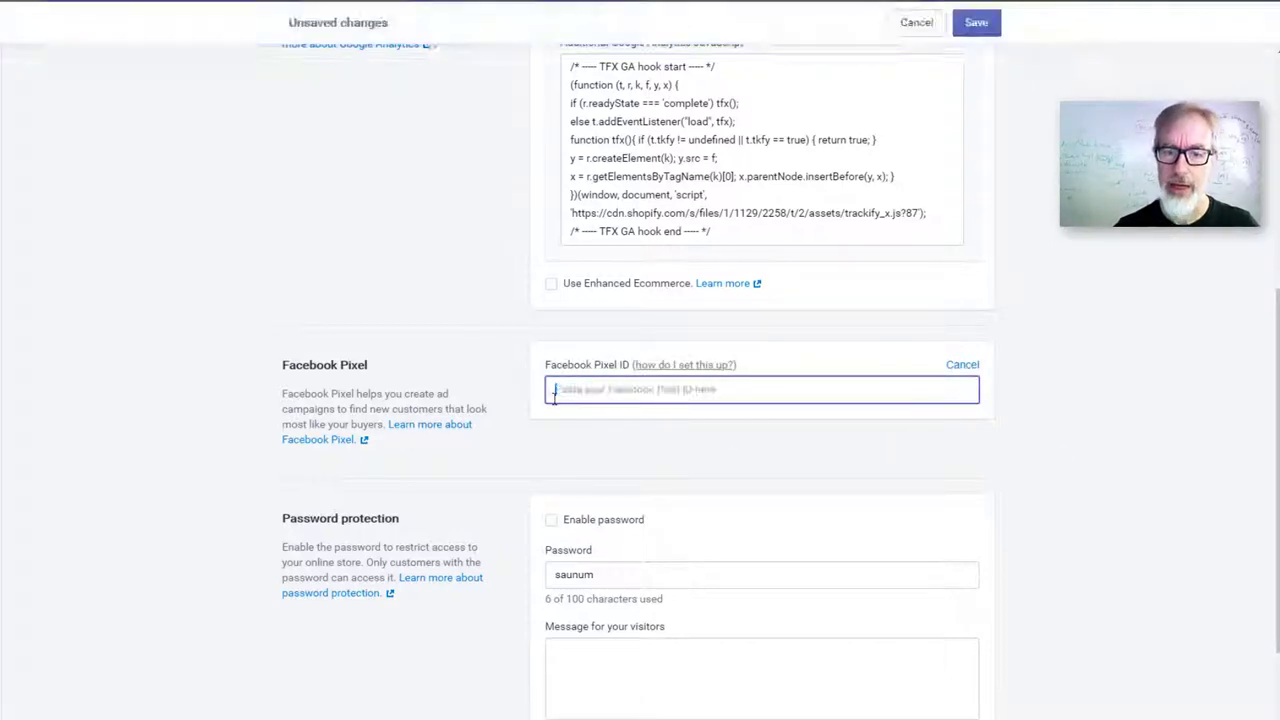
{"action": "left_click", "coordinate": [973, 28]}
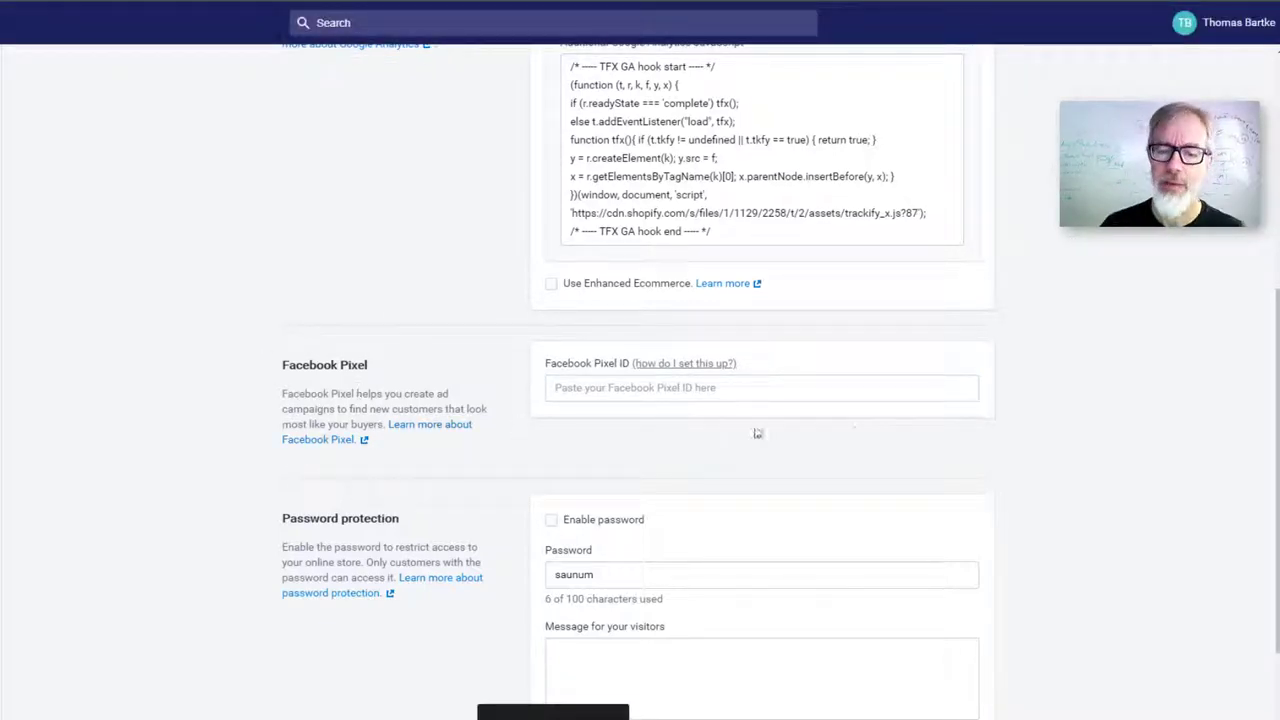
Step: Switch back to Trackify X and mark the Google Analytics JavaScript injection and Shopify pixel removal as done
{"action": "scroll", "coordinate": [857, 430], "scroll_direction": "up", "scroll_amount": 5}
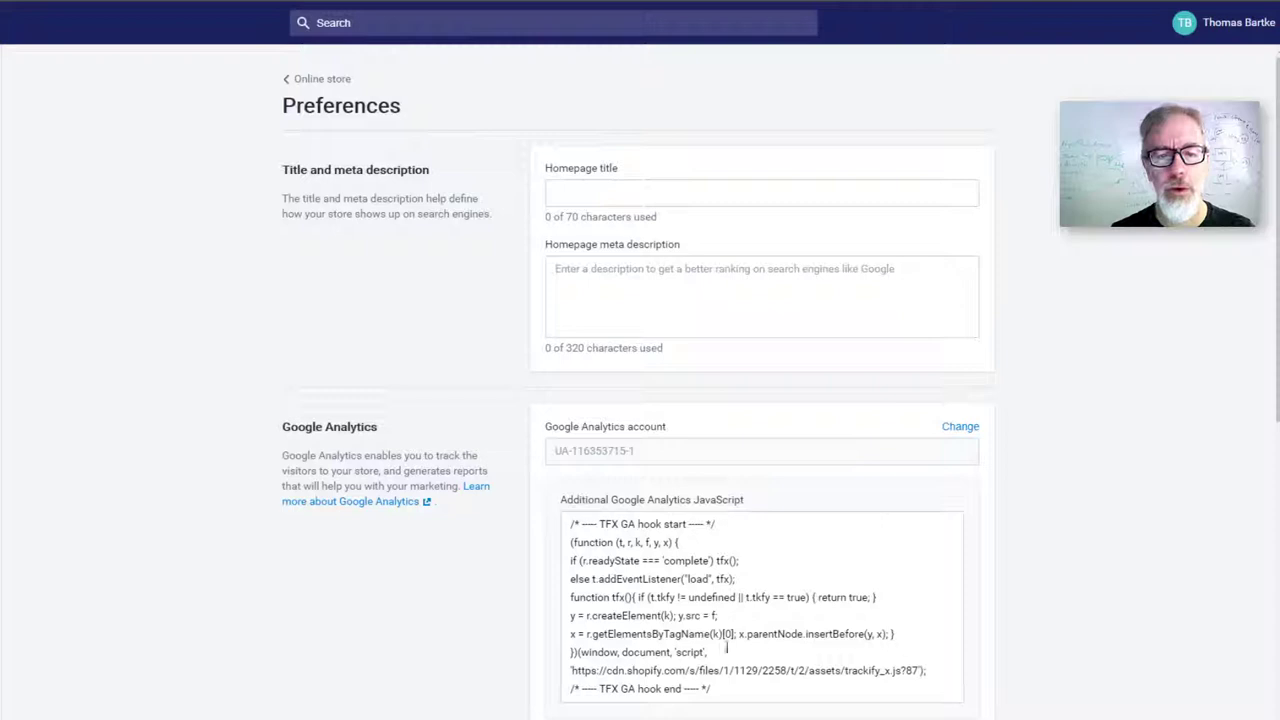
{"action": "scroll", "coordinate": [857, 430], "scroll_direction": "down", "scroll_amount": 3}
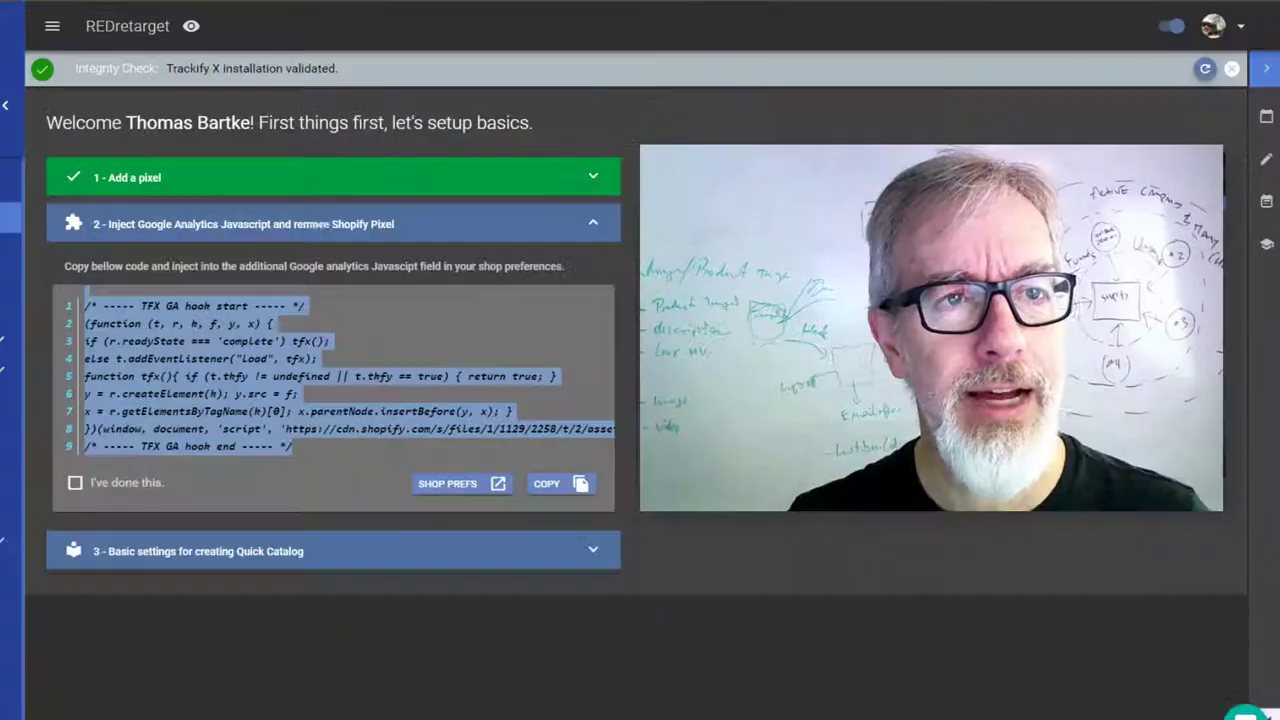
{"action": "left_click", "coordinate": [76, 484]}
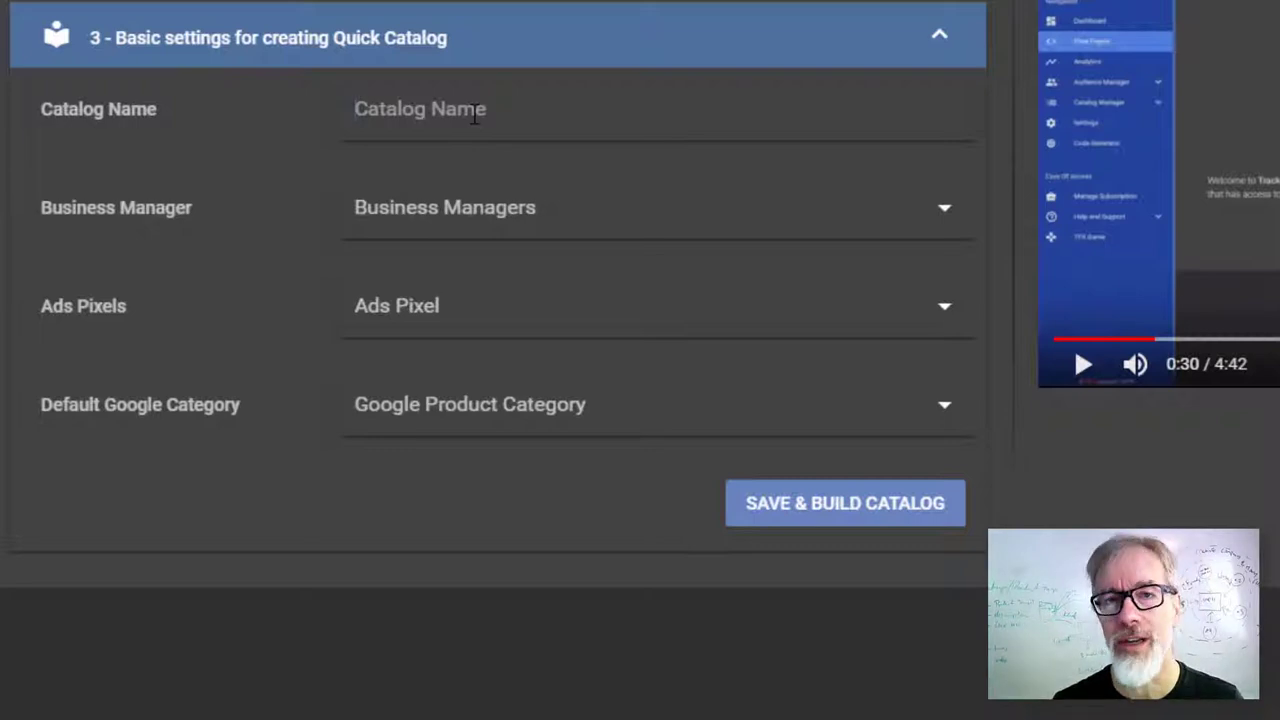
Step: Name the quick catalog "test quick catalog"
{"action": "type", "text": "test"}
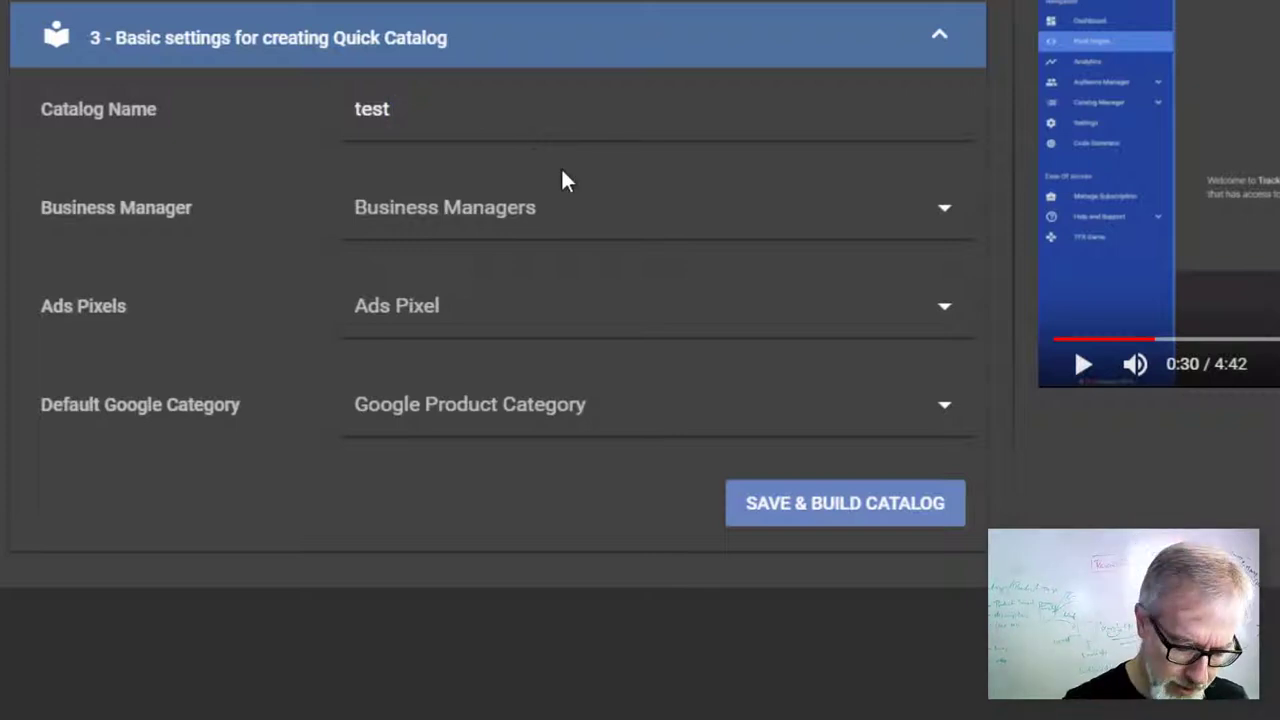
{"action": "type", "text": " quick "}
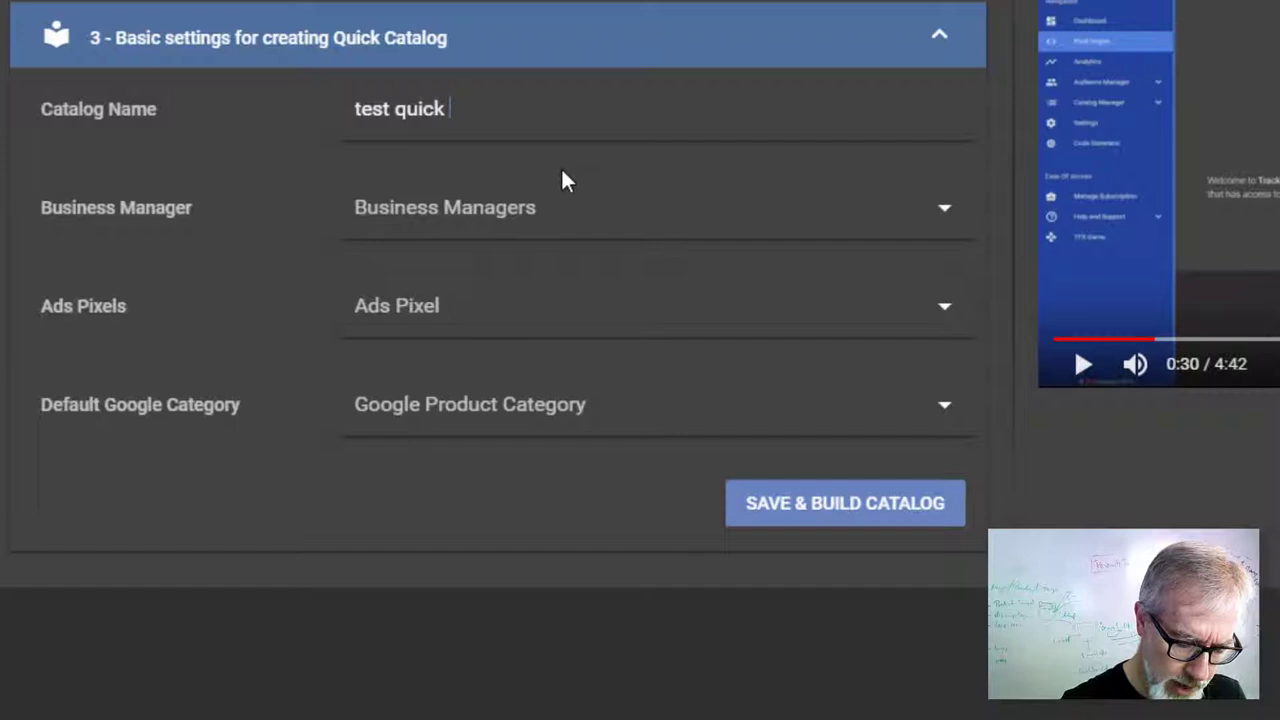
{"action": "type", "text": "catalog"}
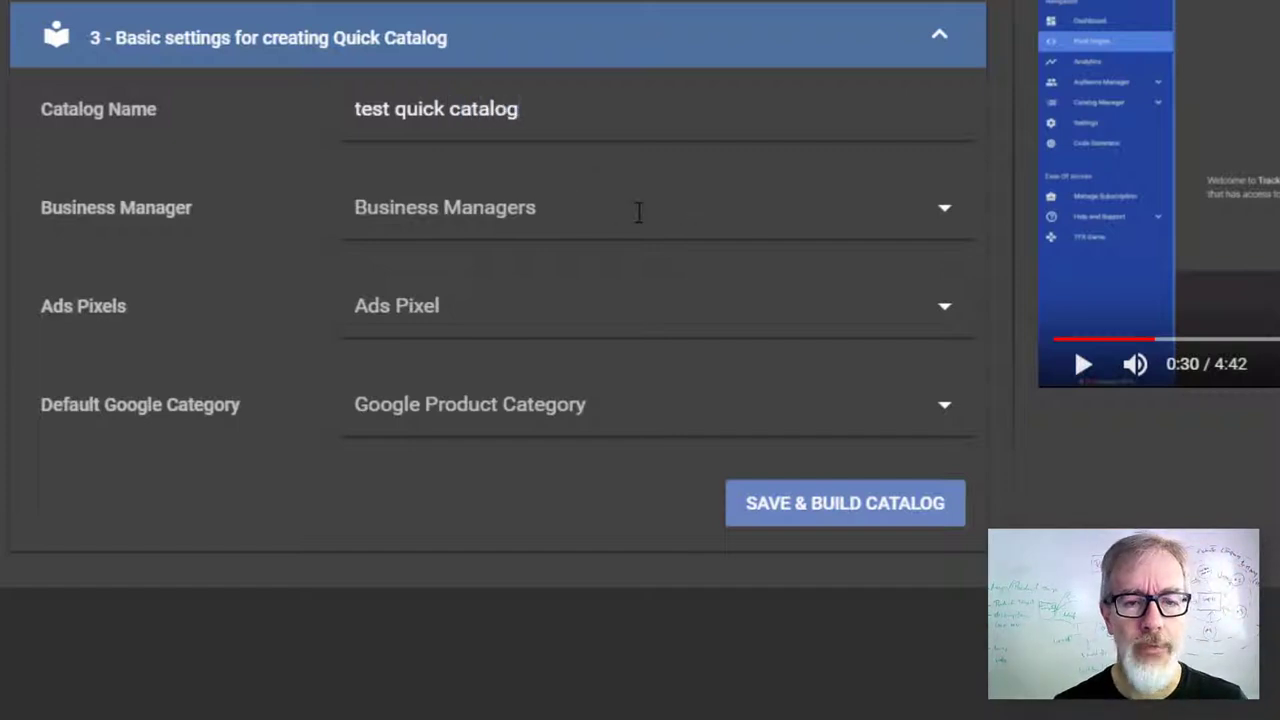
{"action": "left_click", "coordinate": [944, 208]}
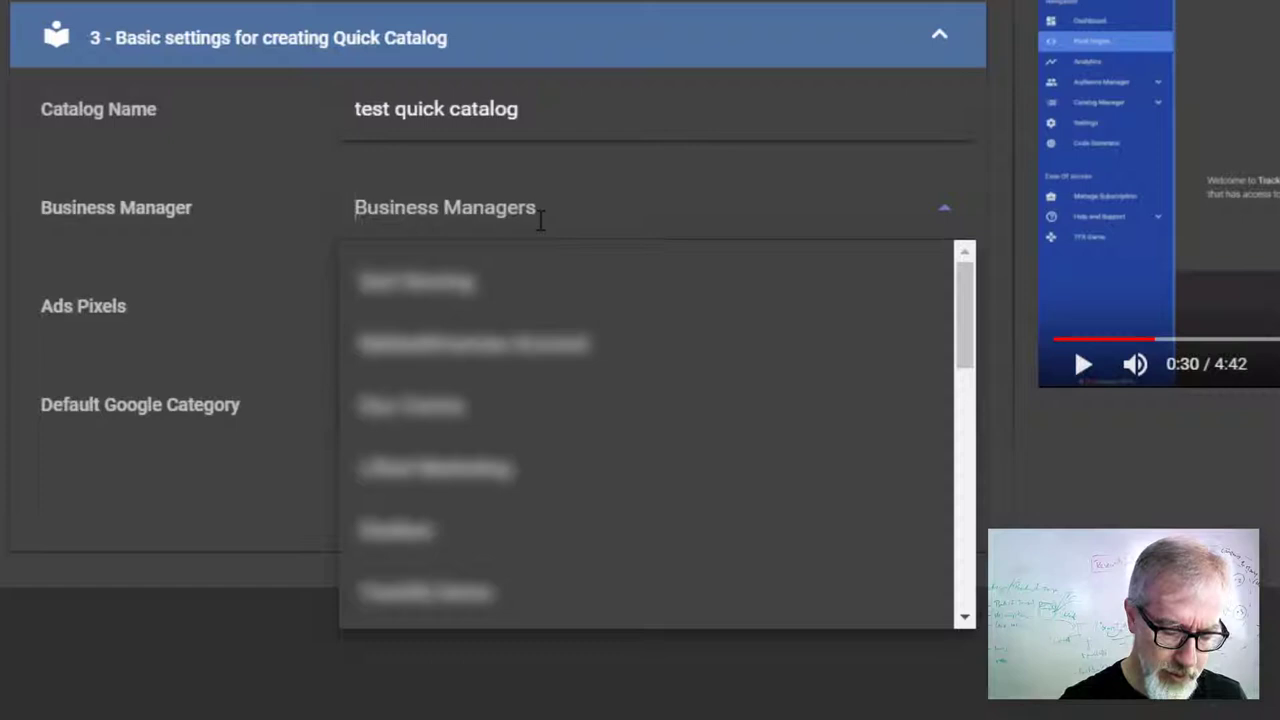
{"action": "type", "text": "duo"}
{"action": "left_click", "coordinate": [449, 286]}
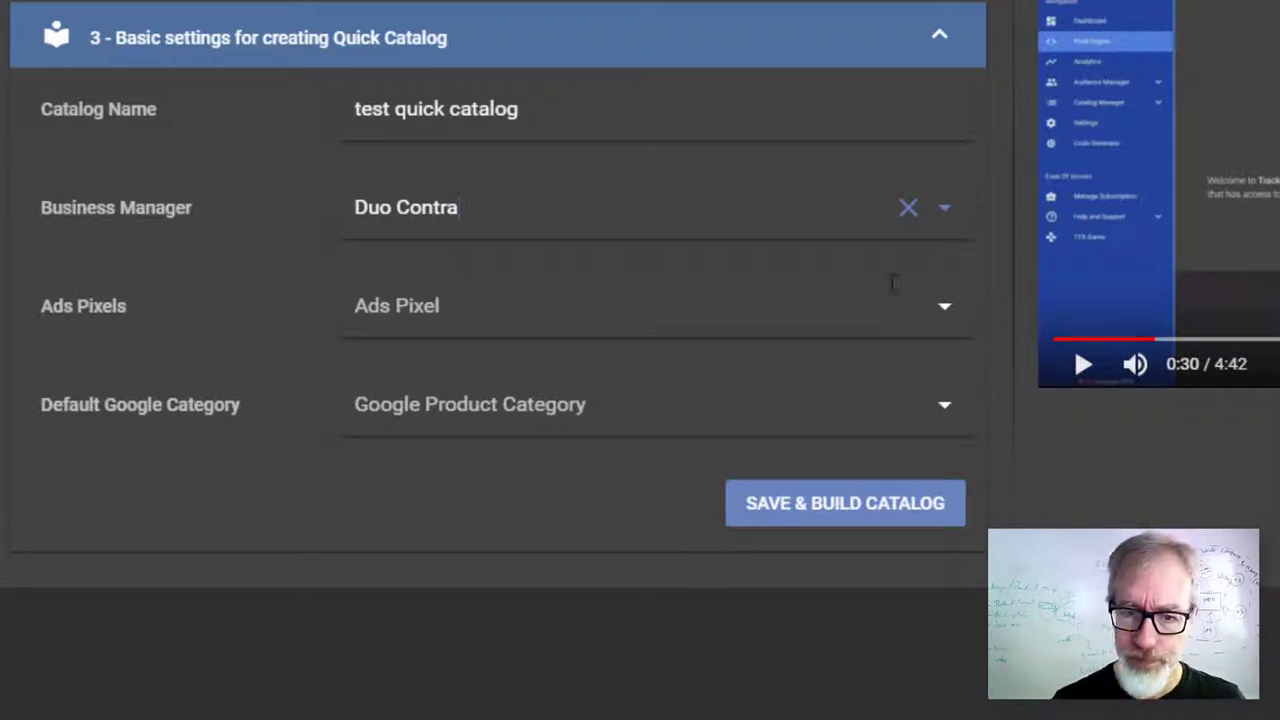
{"action": "left_click", "coordinate": [945, 306]}
{"action": "left_click", "coordinate": [572, 379]}
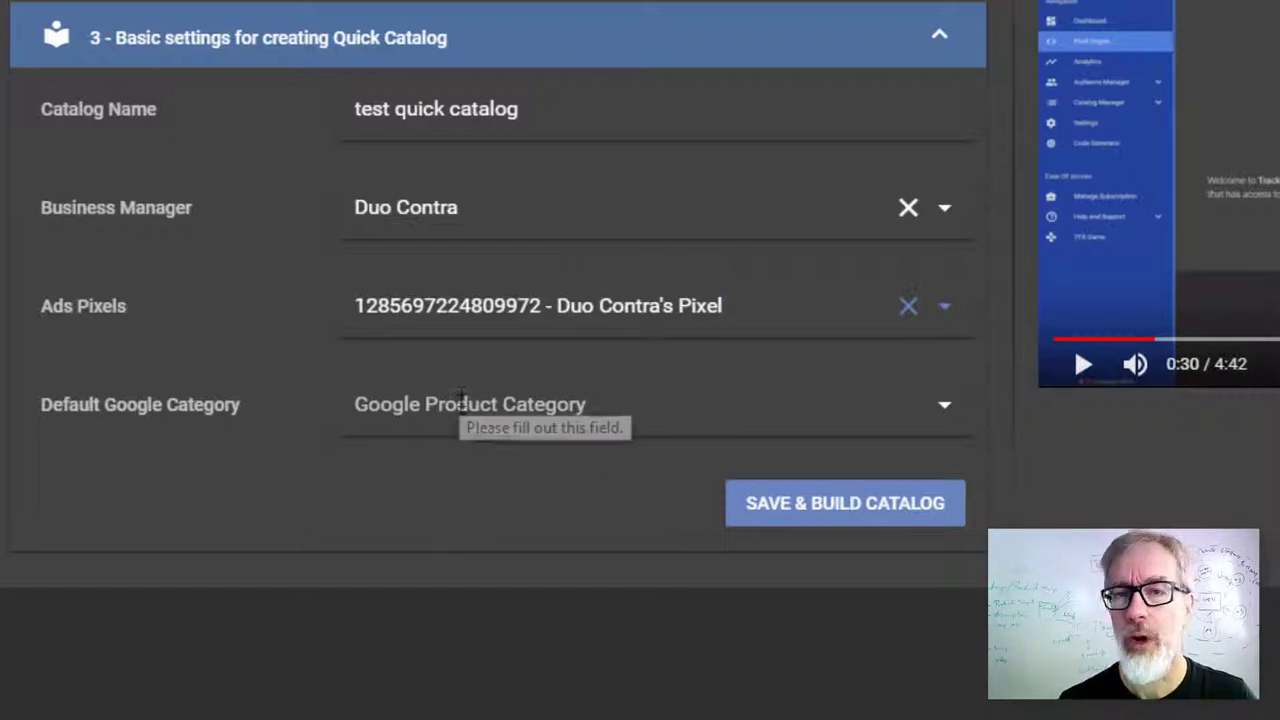
Step: Search the default Google categories for "shirt" and choose Apparel & Accessories > Clothing > Shirts & Tops
{"action": "left_click", "coordinate": [461, 403]}
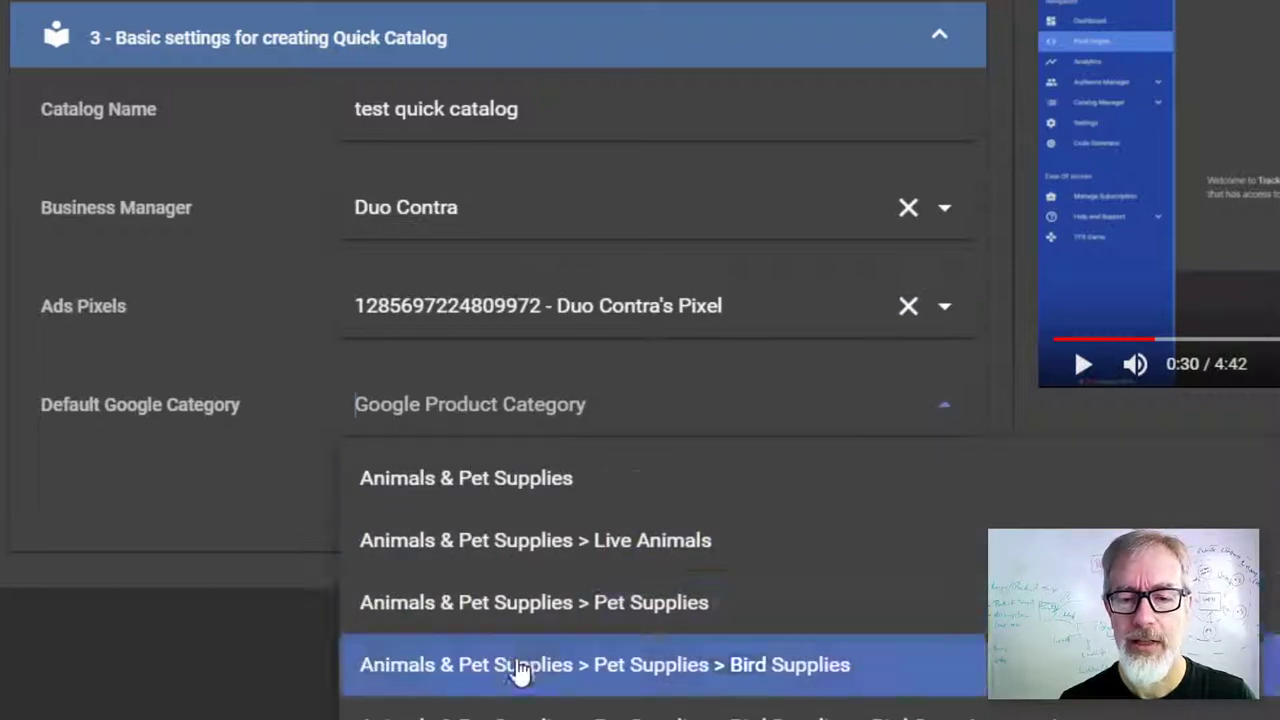
{"action": "scroll", "coordinate": [520, 670], "scroll_direction": "down", "scroll_amount": 10}
{"action": "scroll", "coordinate": [520, 677], "scroll_direction": "up", "scroll_amount": 10}
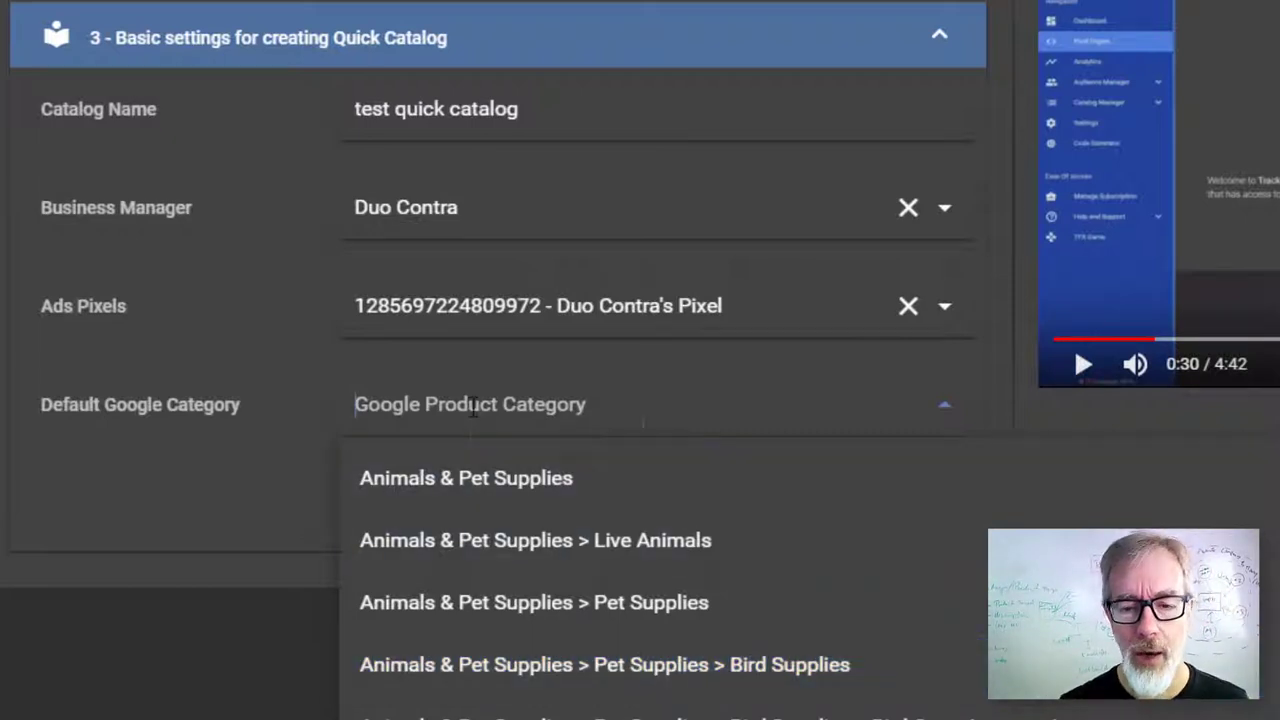
{"action": "scroll", "coordinate": [580, 565], "scroll_direction": "down", "scroll_amount": 15}
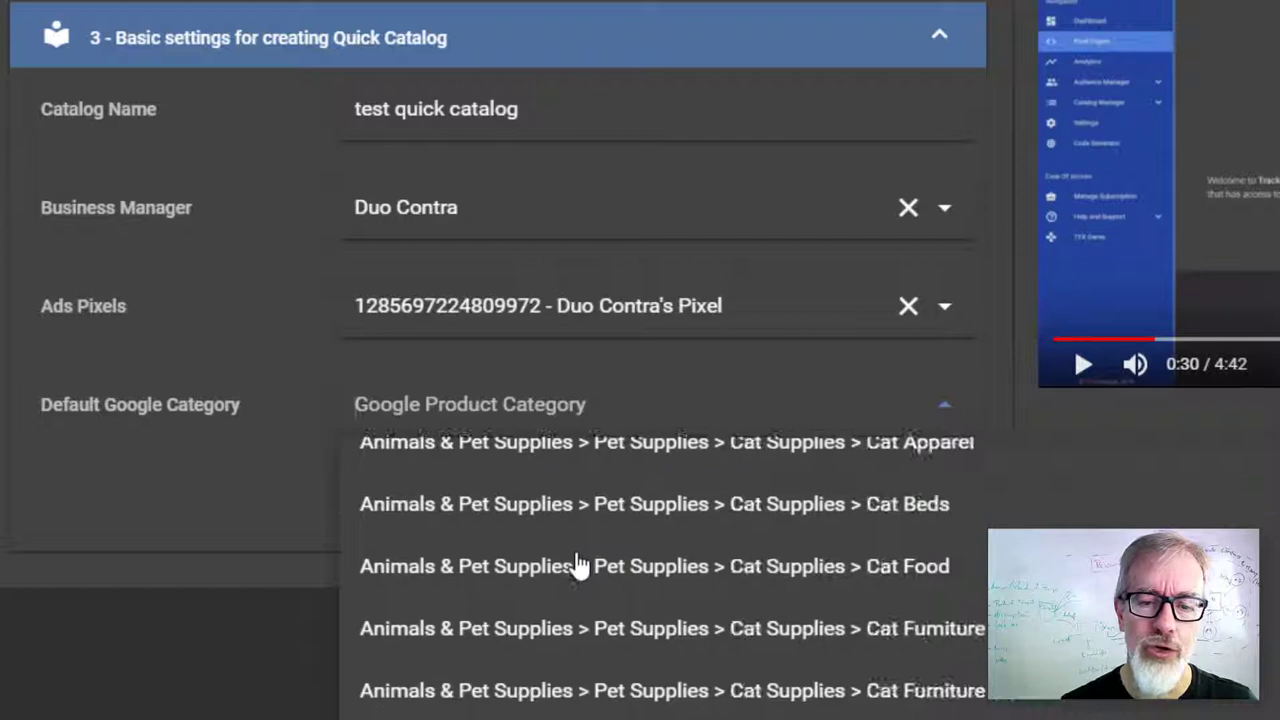
{"action": "scroll", "coordinate": [680, 582], "scroll_direction": "down", "scroll_amount": 4}
{"action": "scroll", "coordinate": [680, 580], "scroll_direction": "up", "scroll_amount": 12}
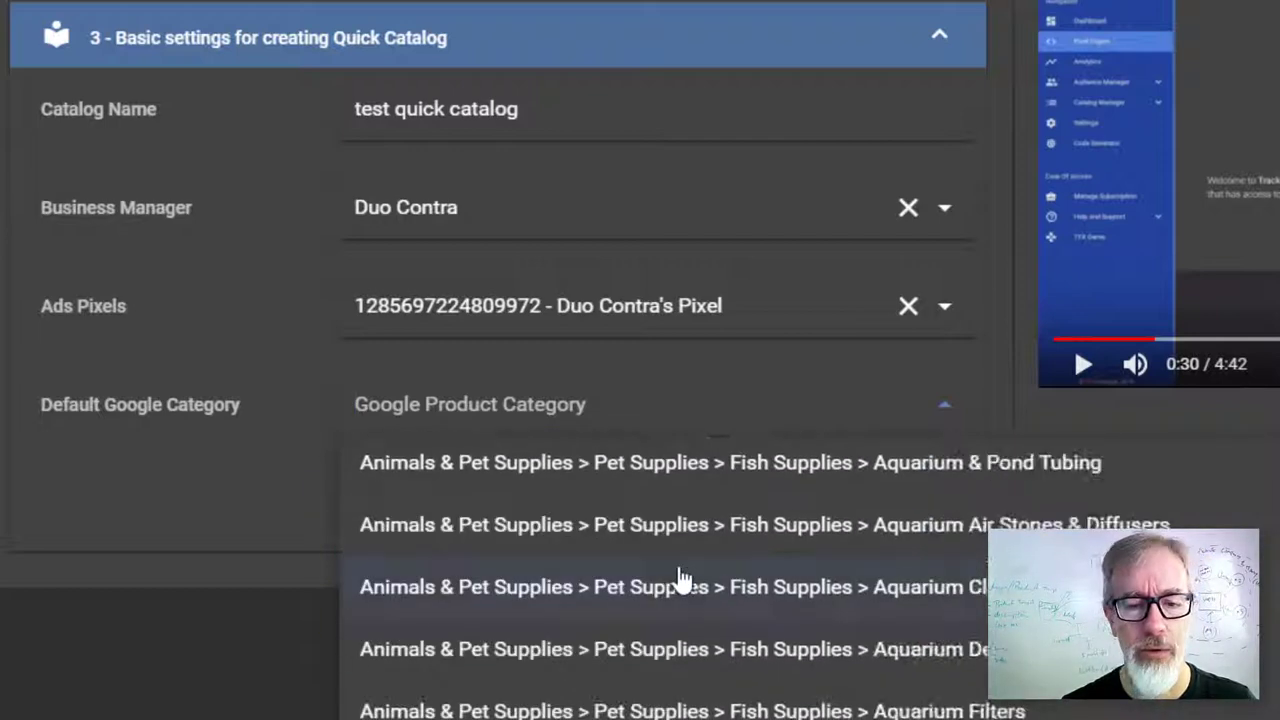
{"action": "scroll", "coordinate": [680, 580], "scroll_direction": "up", "scroll_amount": 3}
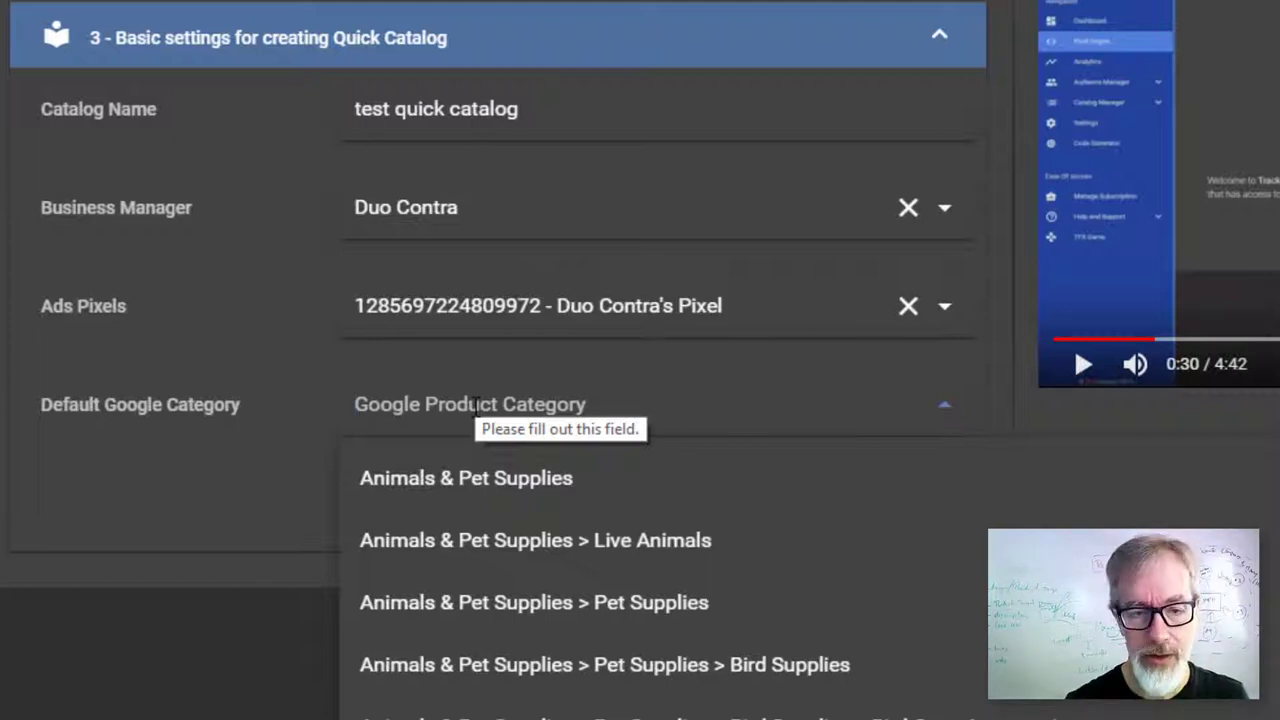
{"action": "type", "text": "shirt"}
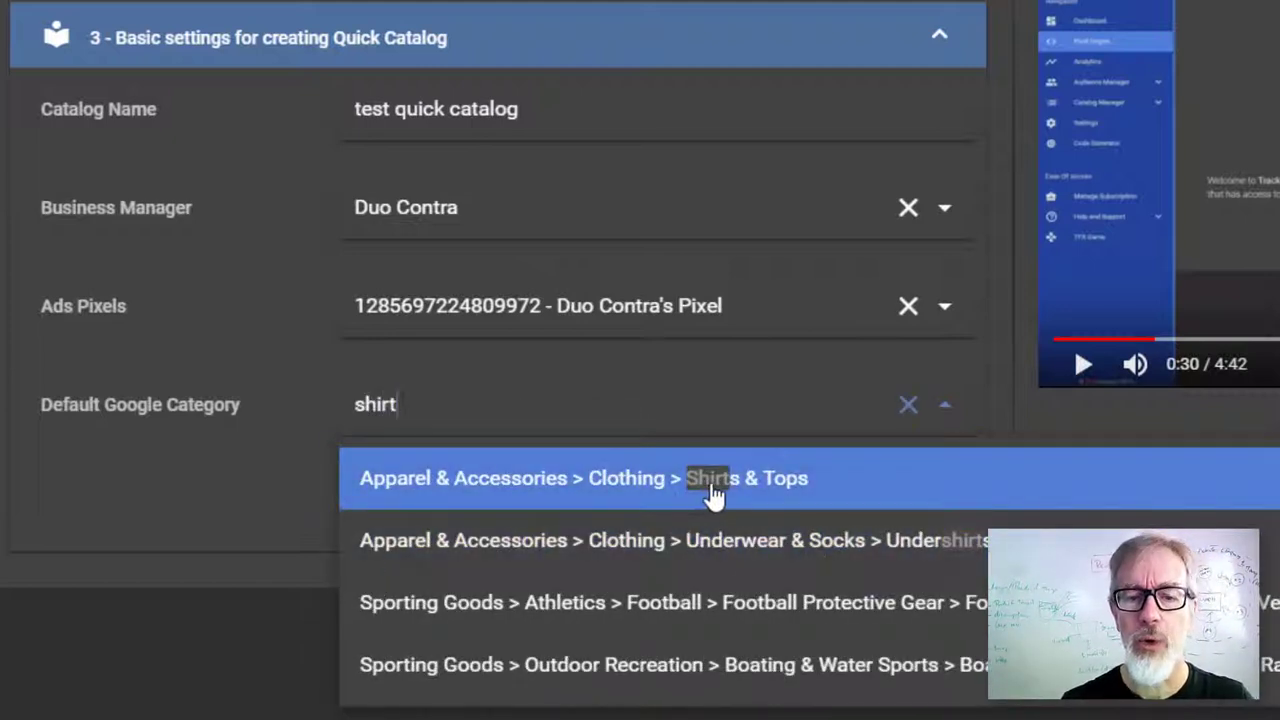
{"action": "left_click", "coordinate": [700, 495]}
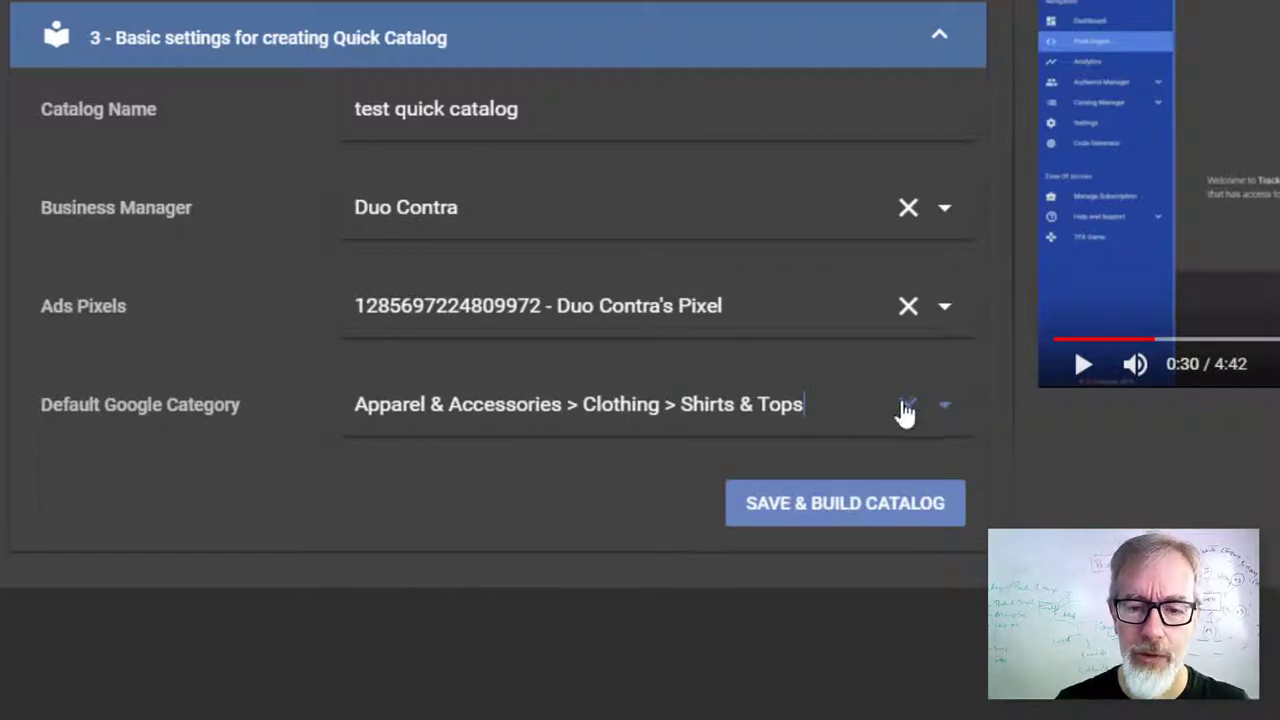
Step: Replace the default Google category with Home & Garden > Kitchen & Dining > Tableware > Drinkware > Mugs, searching for "mugs"
{"action": "left_click", "coordinate": [569, 410]}
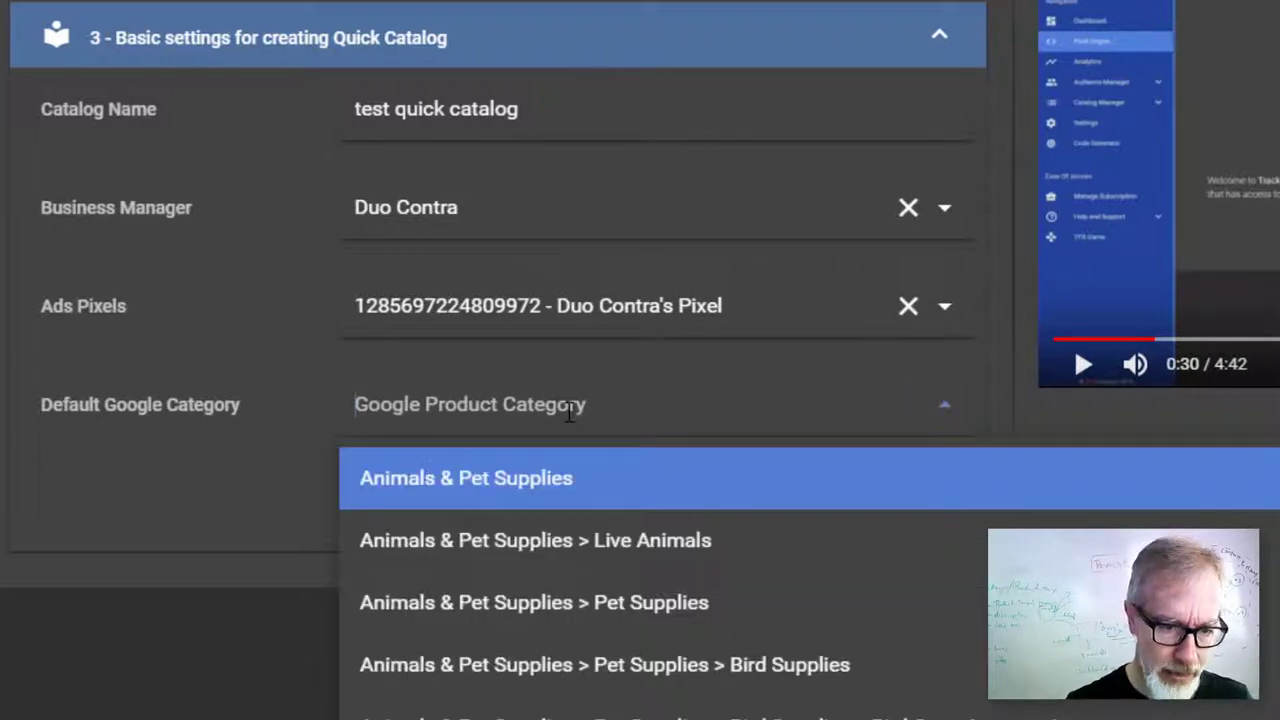
{"action": "type", "text": "mugs"}
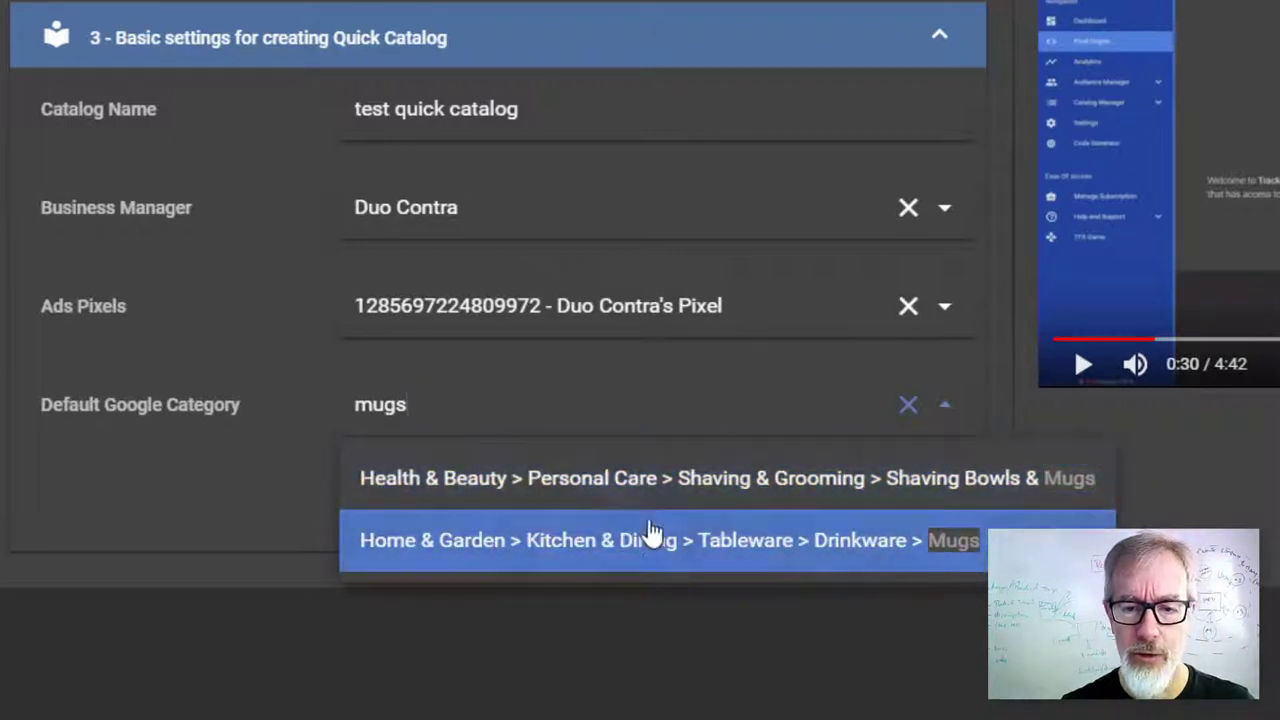
{"action": "left_click", "coordinate": [889, 551]}
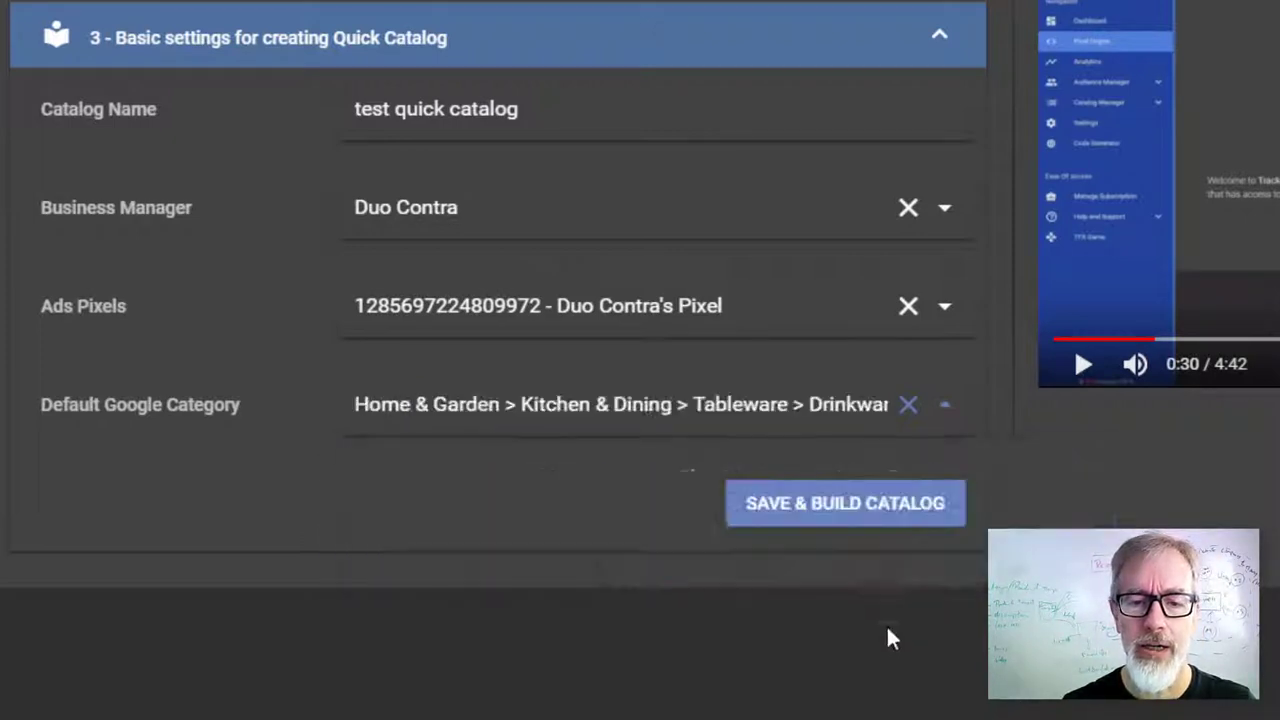
Step: Clear the default Google category, search for "jewelry" and choose Apparel & Accessories > Jewelry
{"action": "left_click", "coordinate": [908, 405]}
{"action": "left_click", "coordinate": [590, 410]}
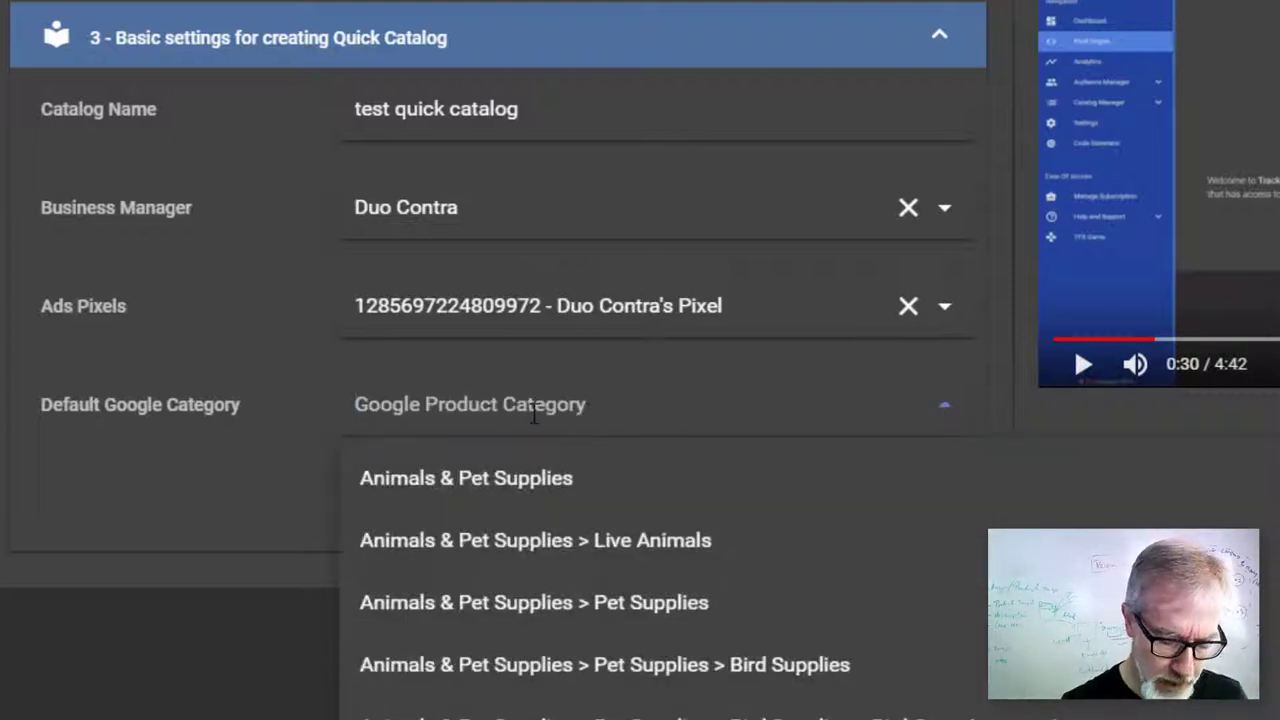
{"action": "type", "text": "jewelry"}
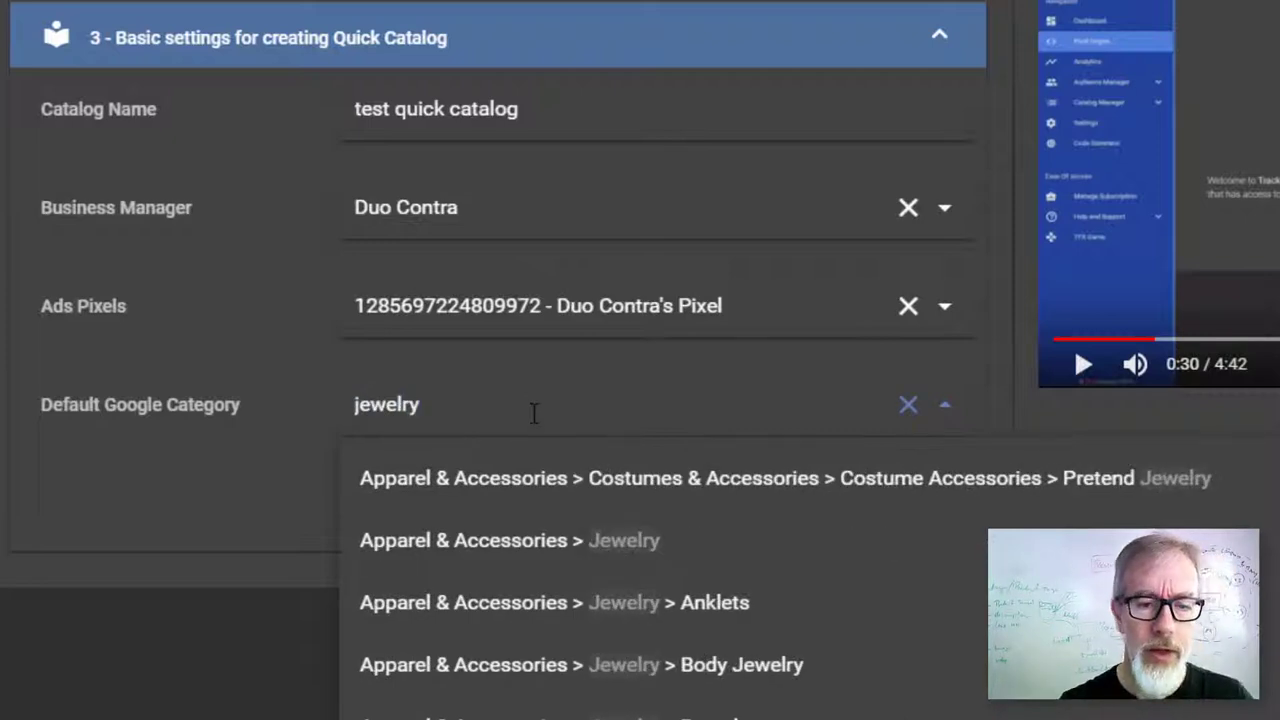
{"action": "scroll", "coordinate": [540, 665], "scroll_direction": "down", "scroll_amount": 3}
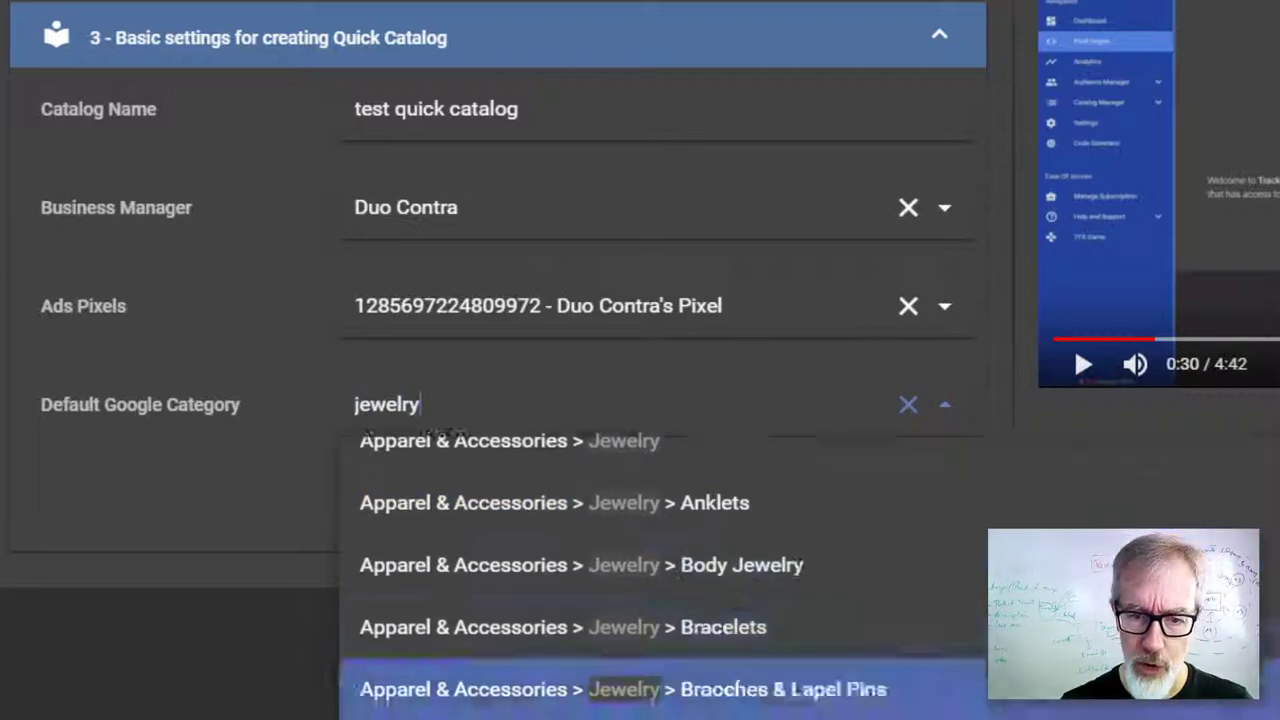
{"action": "scroll", "coordinate": [618, 640], "scroll_direction": "up", "scroll_amount": 3}
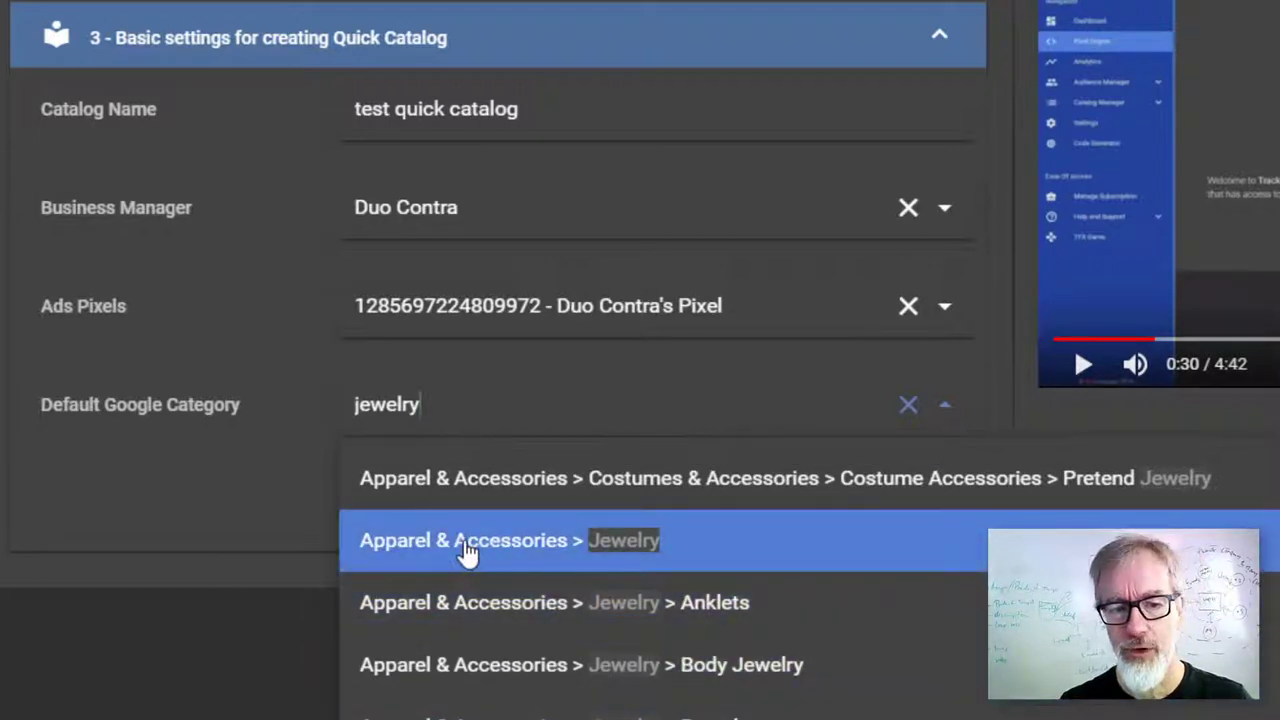
{"action": "left_click", "coordinate": [467, 553]}
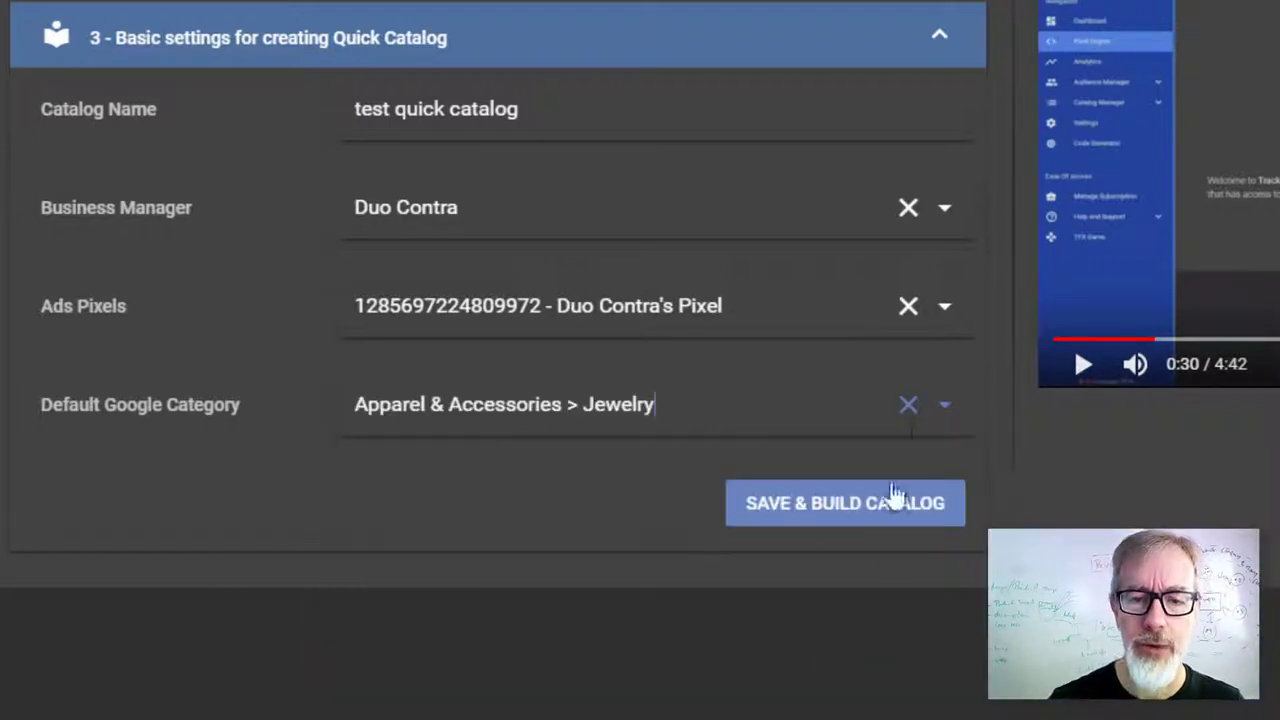
Step: Set the default Google category to the general Apparel & Accessories, searching for "apparel", and save and build the catalog
{"action": "left_click", "coordinate": [908, 408]}
{"action": "left_click", "coordinate": [632, 418]}
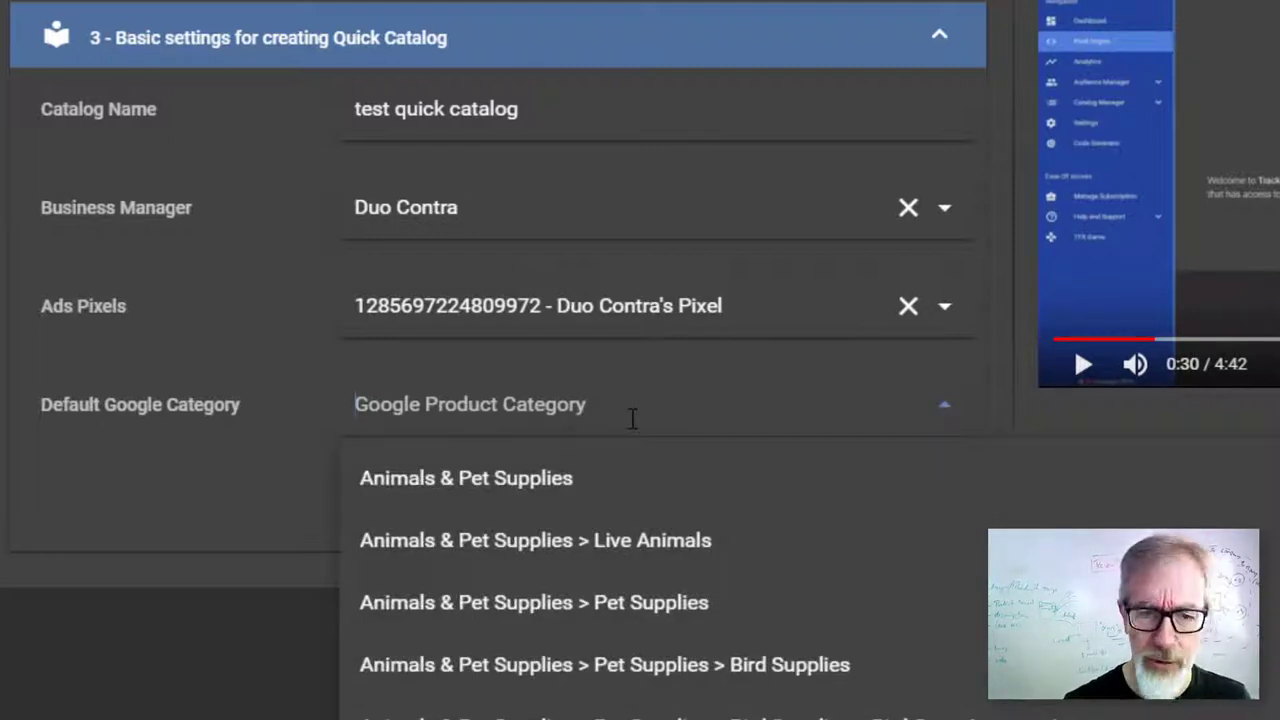
{"action": "type", "text": "apparel"}
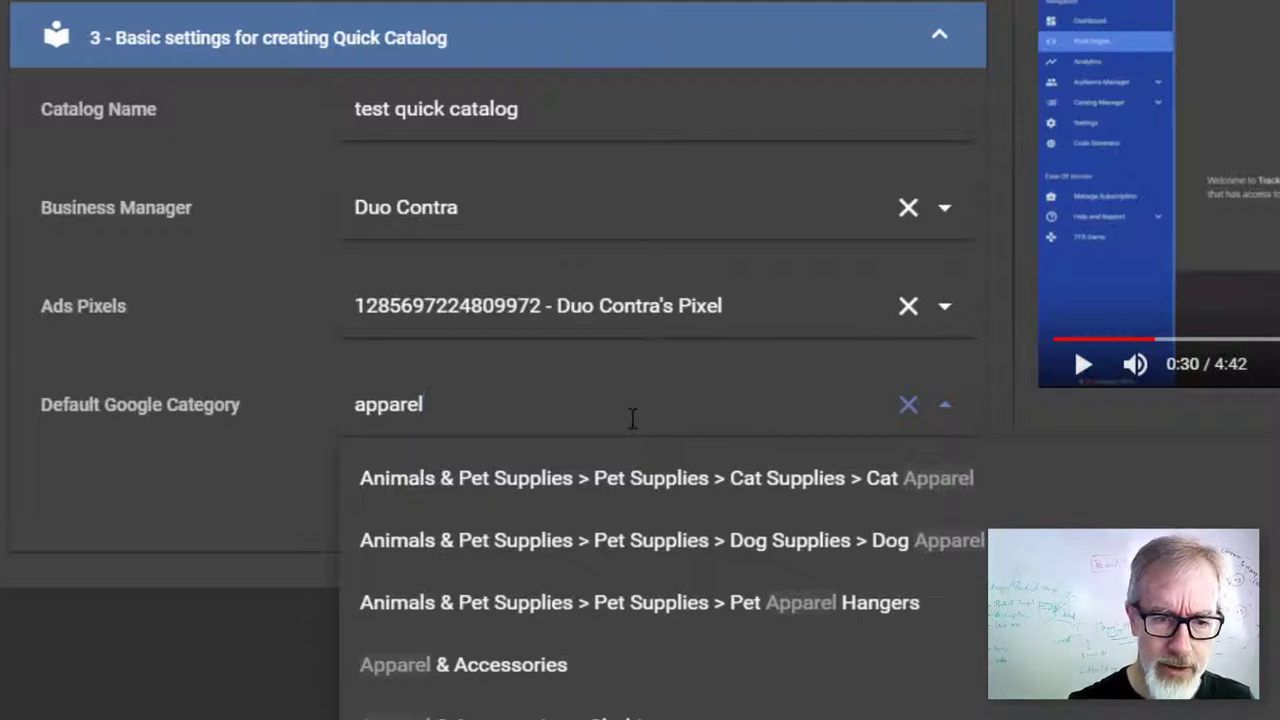
{"action": "left_click", "coordinate": [483, 670]}
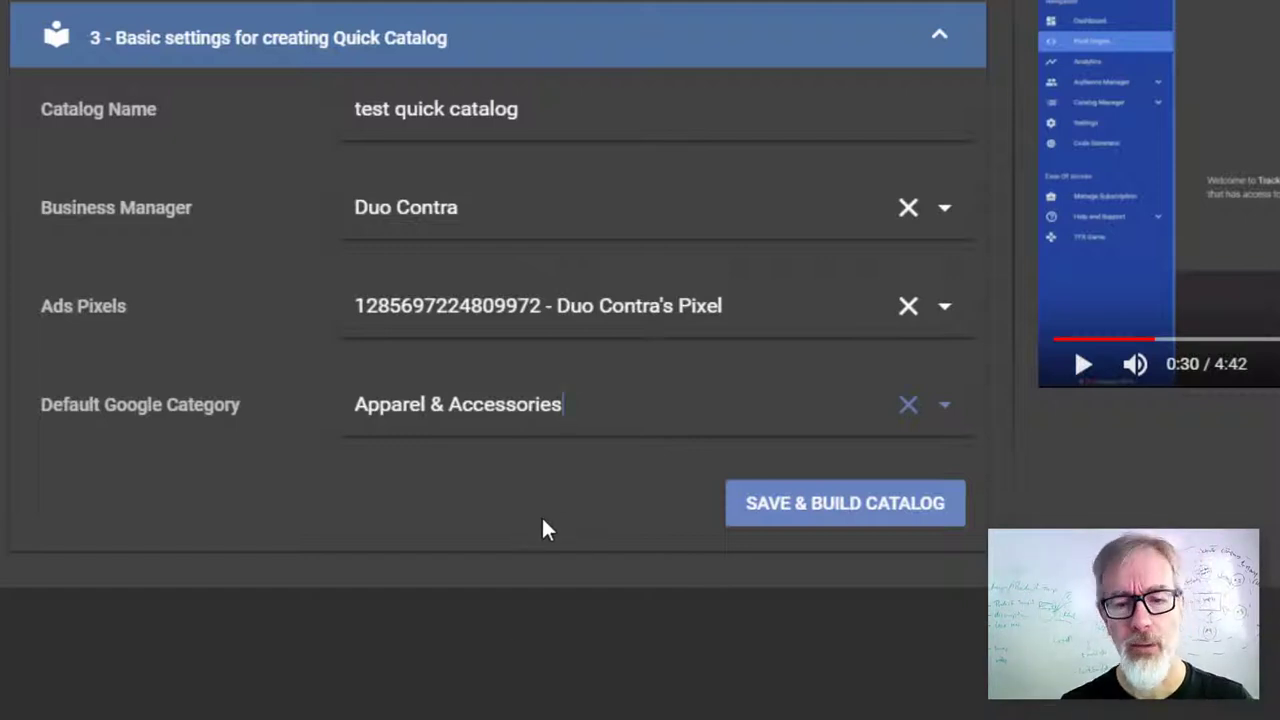
{"action": "left_click", "coordinate": [844, 511]}
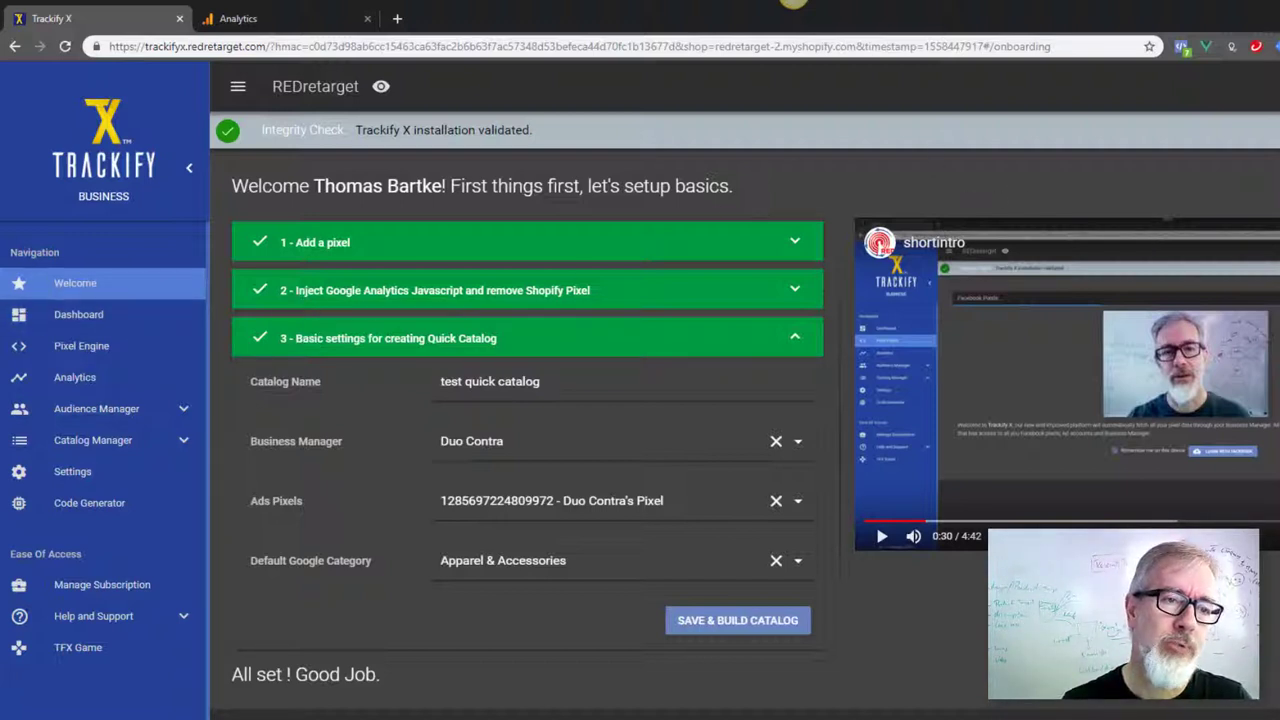
Step: Open the Dashboard and review its pixel overview, system status and settings overview
{"action": "left_click", "coordinate": [80, 316]}
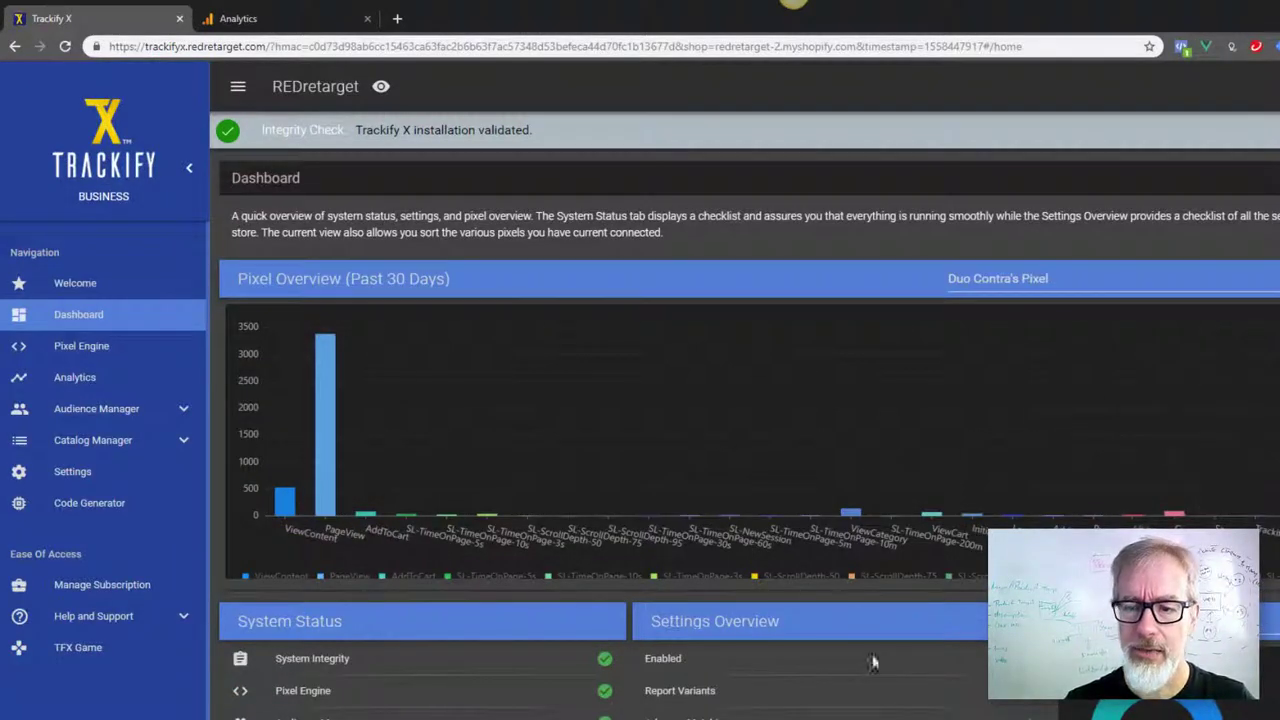
{"action": "scroll", "coordinate": [790, 568], "scroll_direction": "down", "scroll_amount": 2}
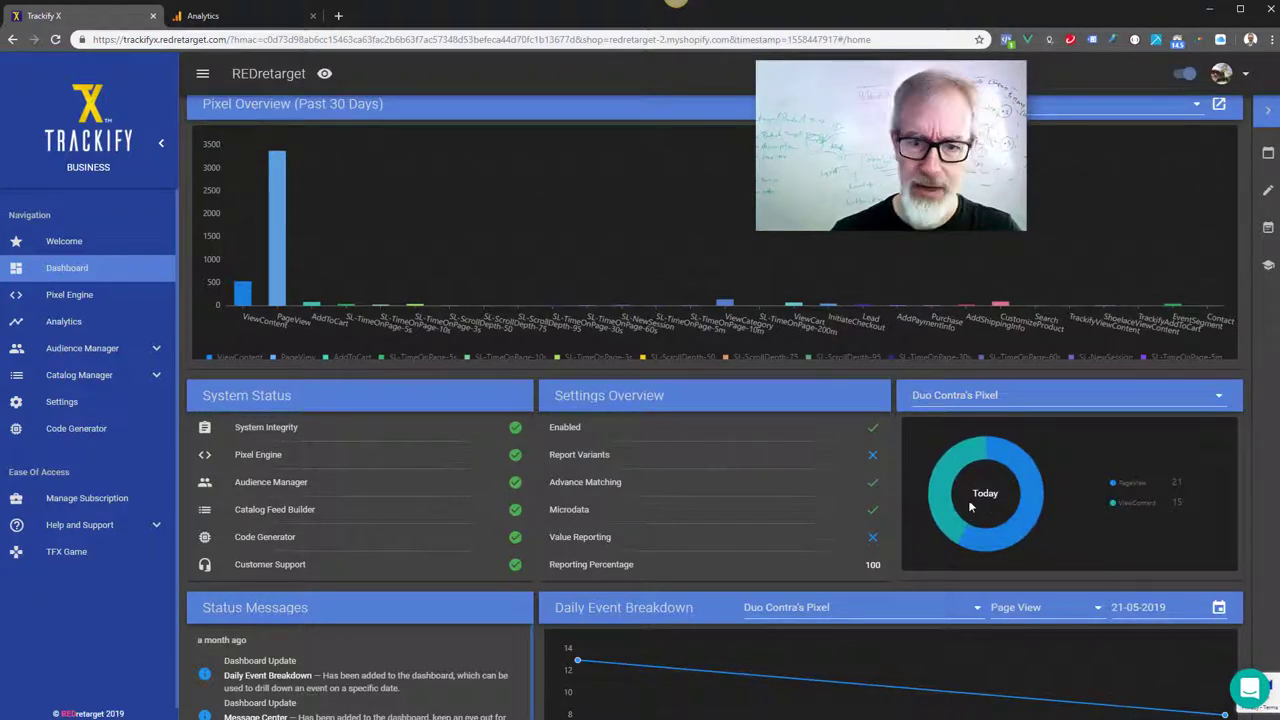
{"action": "scroll", "coordinate": [642, 494], "scroll_direction": "up", "scroll_amount": 2}
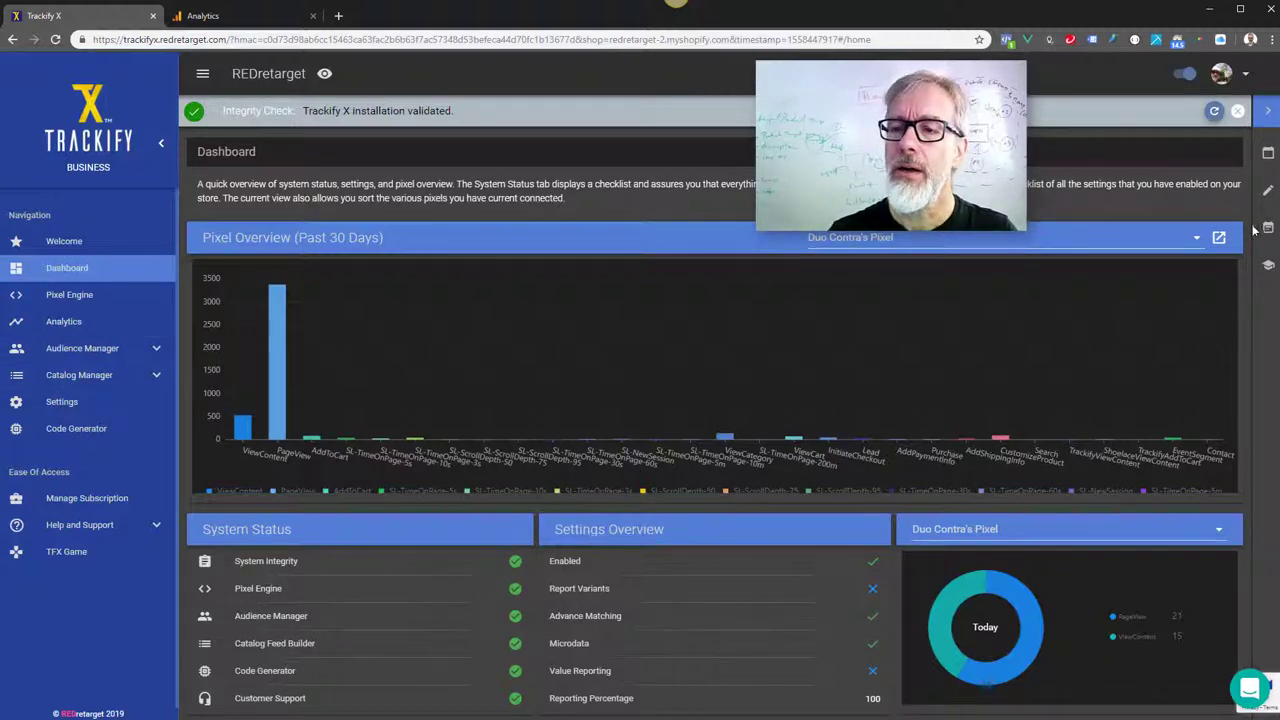
Step: Show the dashboard's help sidebar with the installation walkthrough video, steps and FAQs, closing and reopening it once
{"action": "left_click", "coordinate": [1267, 265]}
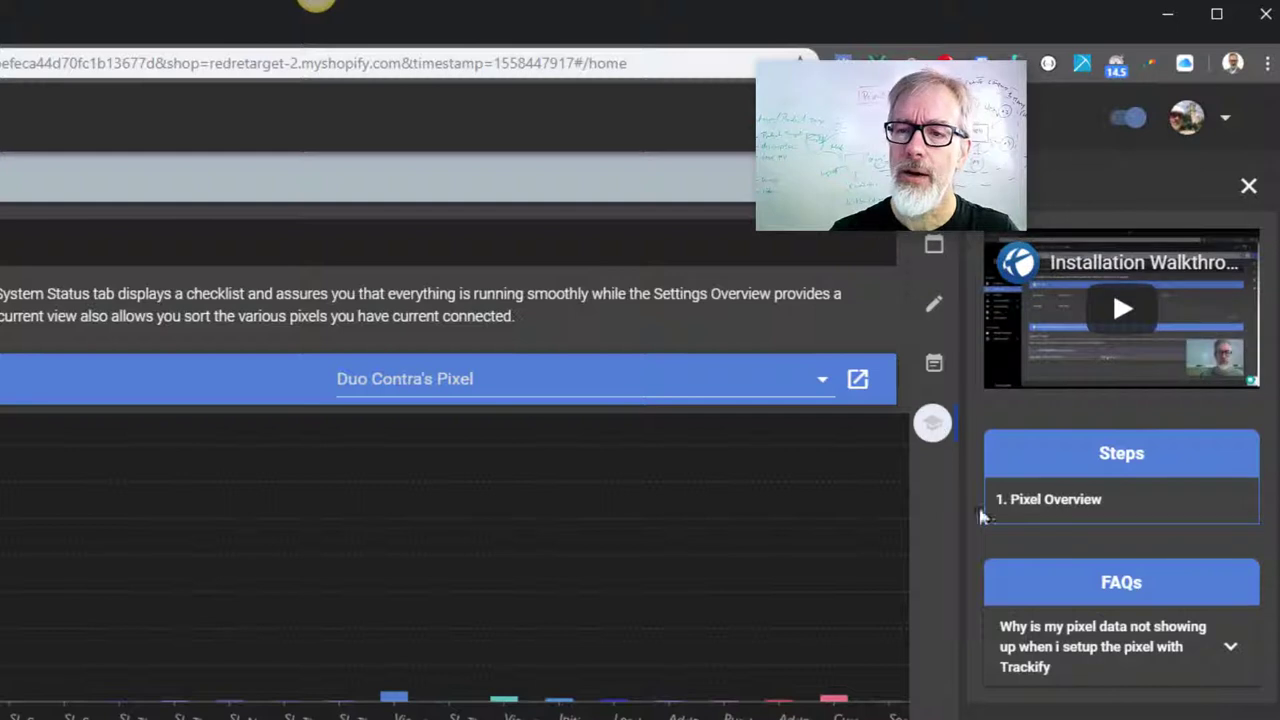
{"action": "left_click", "coordinate": [1249, 189]}
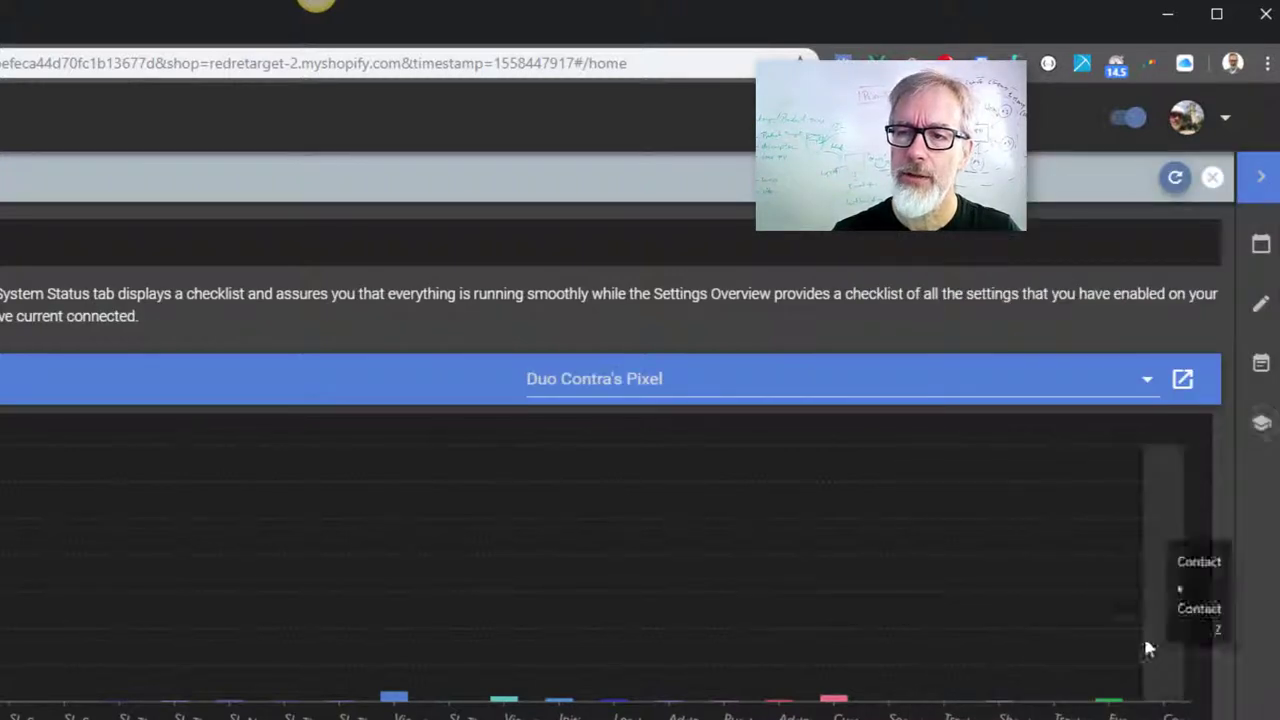
{"action": "left_click", "coordinate": [1262, 428]}
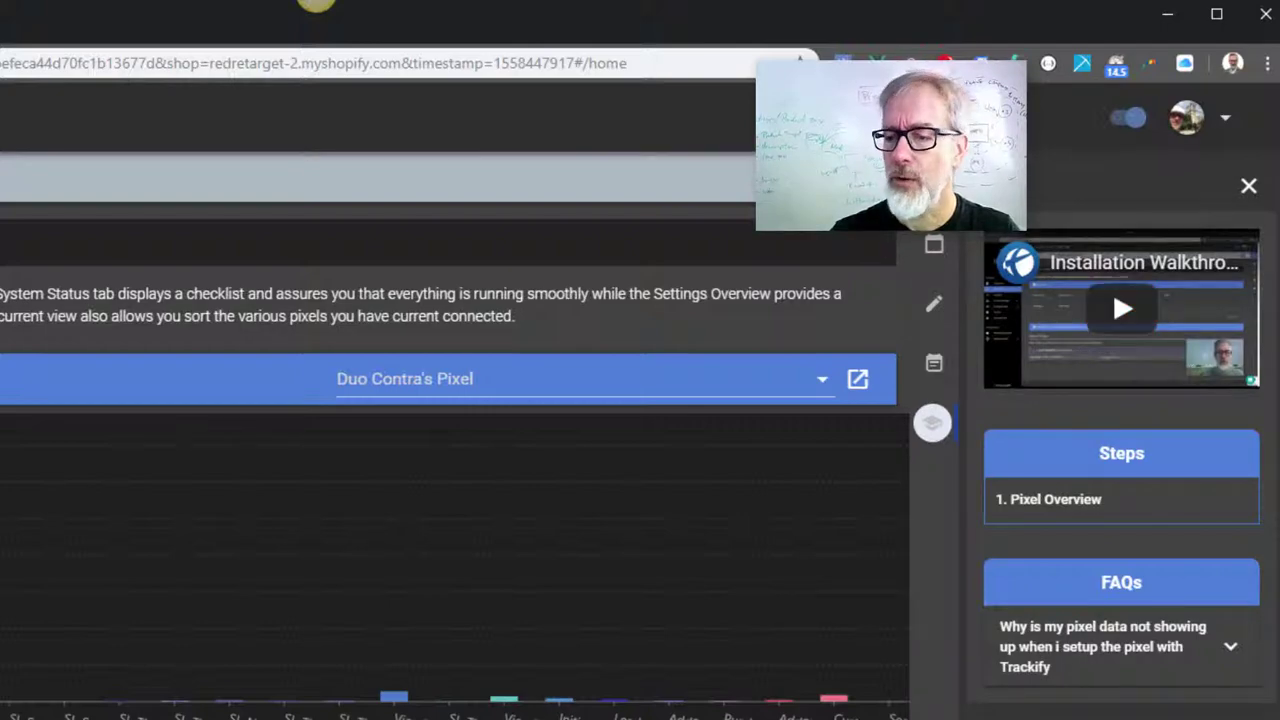